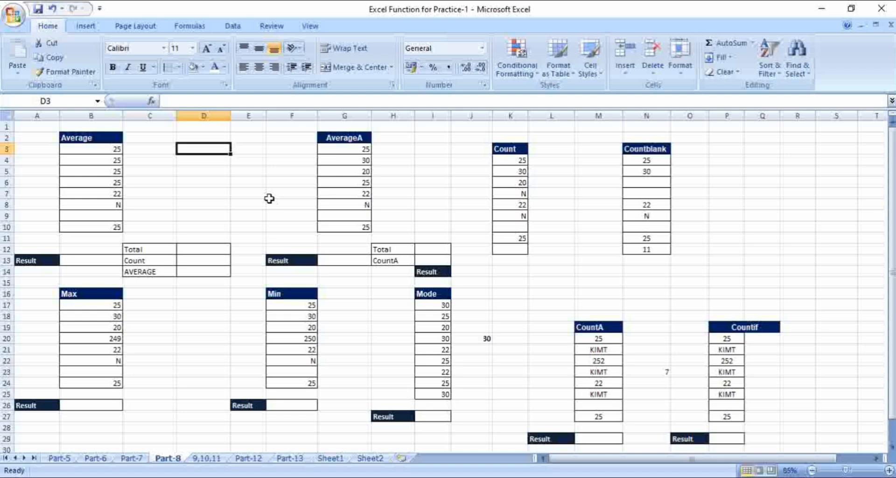
Calculate the average of B3:B10 with the AVERAGE function in the Average table's Result cell B13
left_click(92, 139)
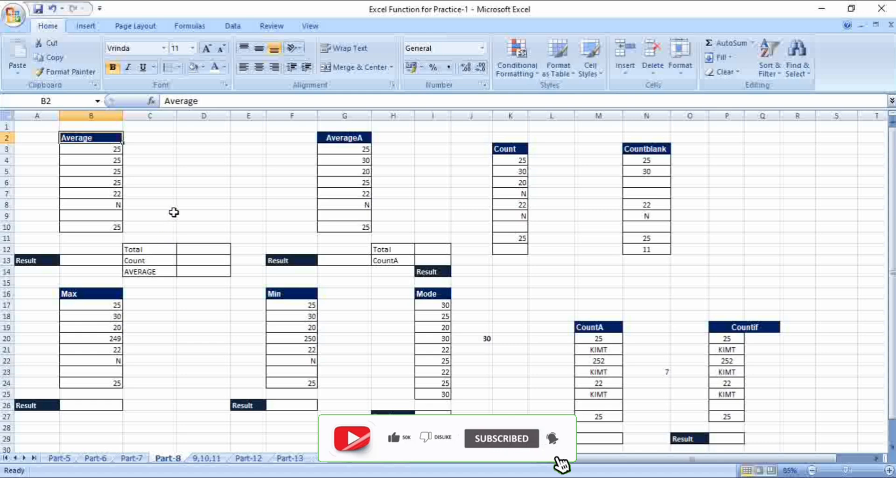
left_click(104, 260)
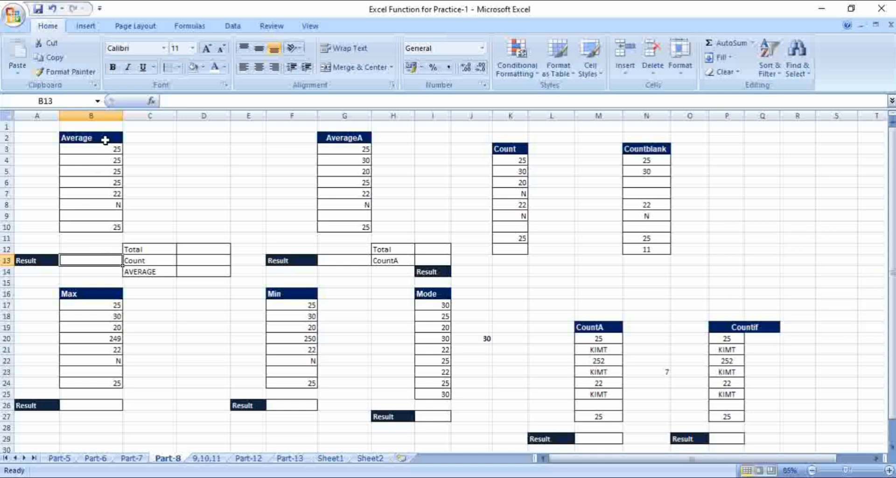
type("=aver")
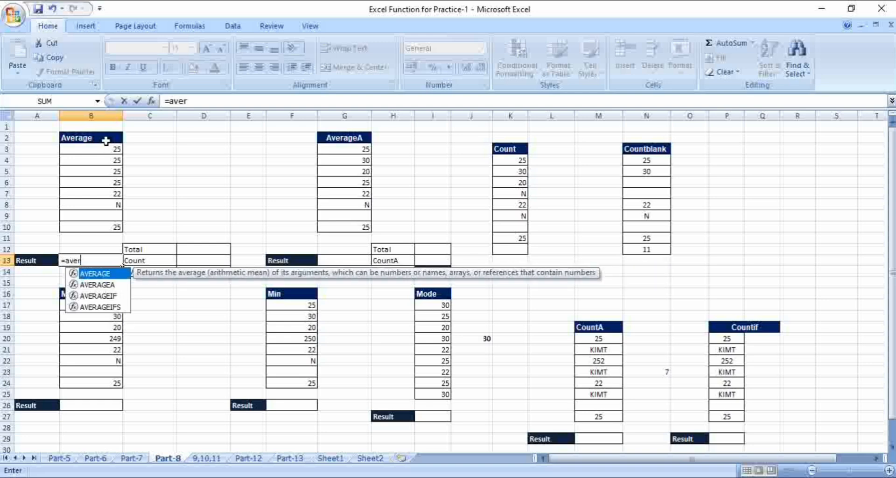
type("age")
key("Tab")
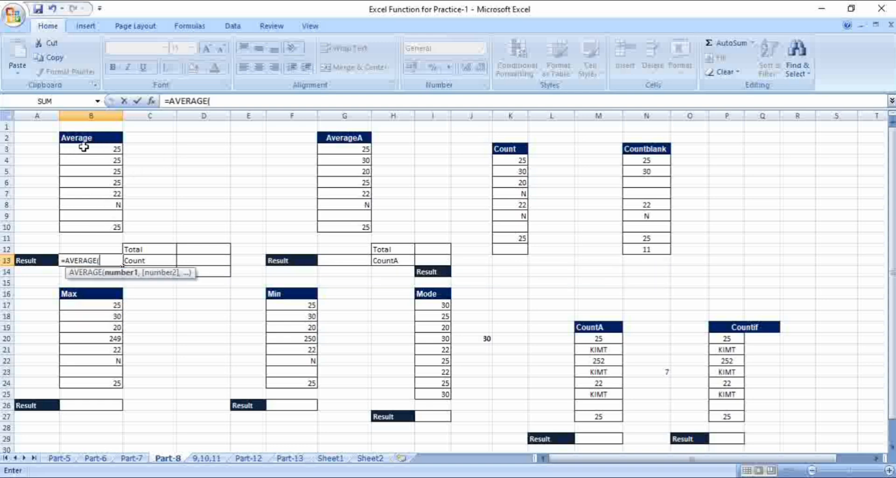
left_click_drag(84, 147, 87, 231)
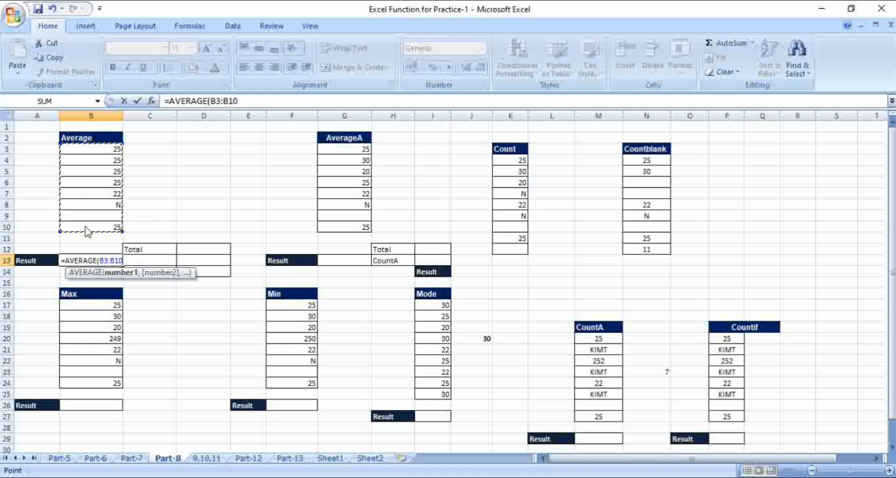
key("Return")
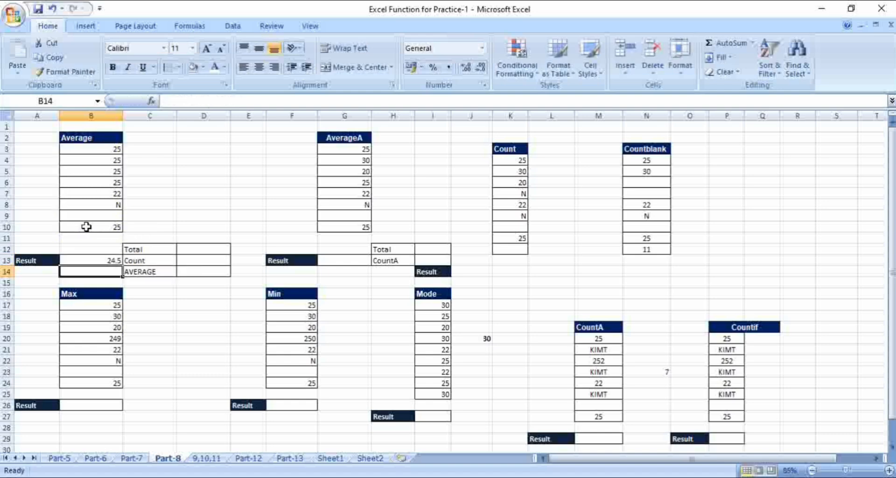
left_click(99, 261)
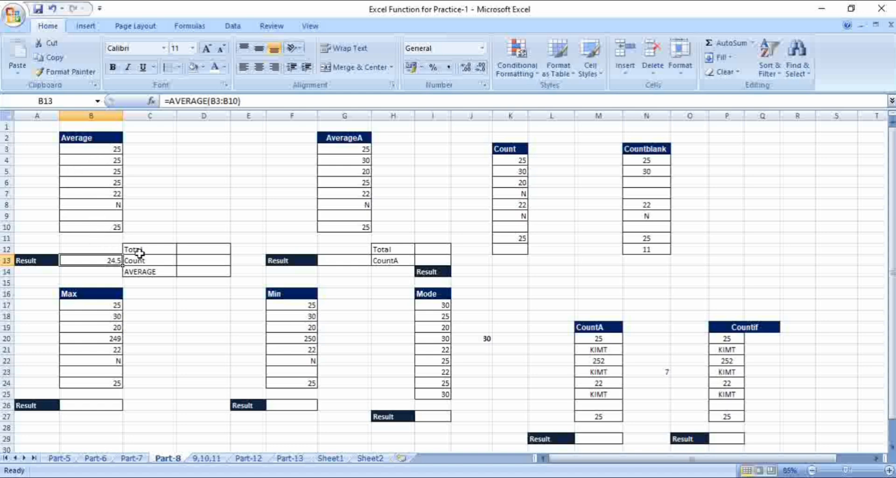
Calculate the total of B3:B10 with the SUM function in cell D12 beside Total
left_click(190, 250)
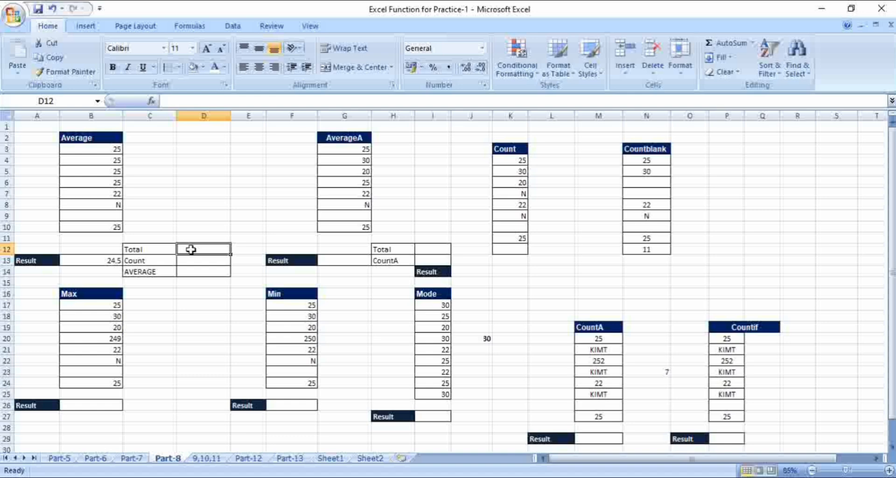
type("=sum")
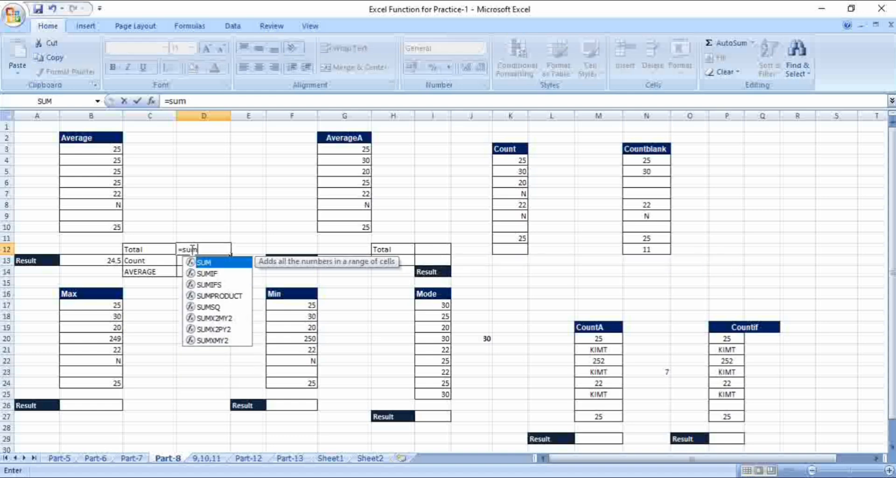
key("Tab")
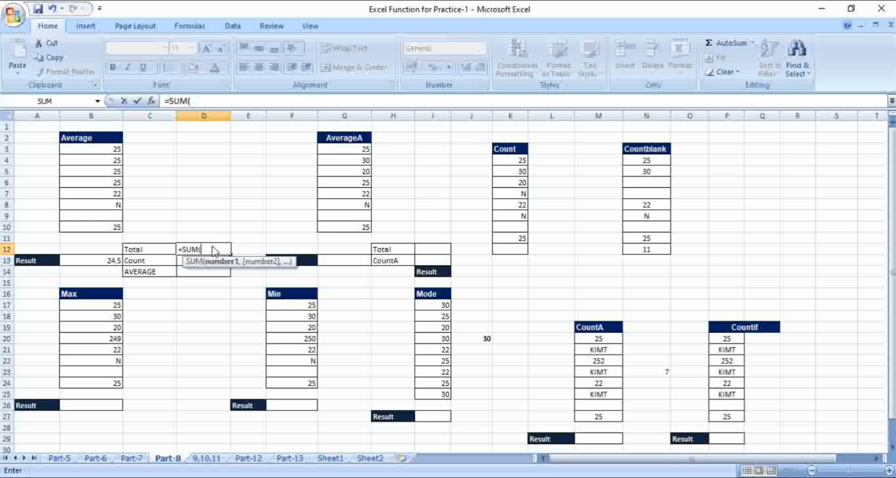
left_click_drag(92, 149, 89, 227)
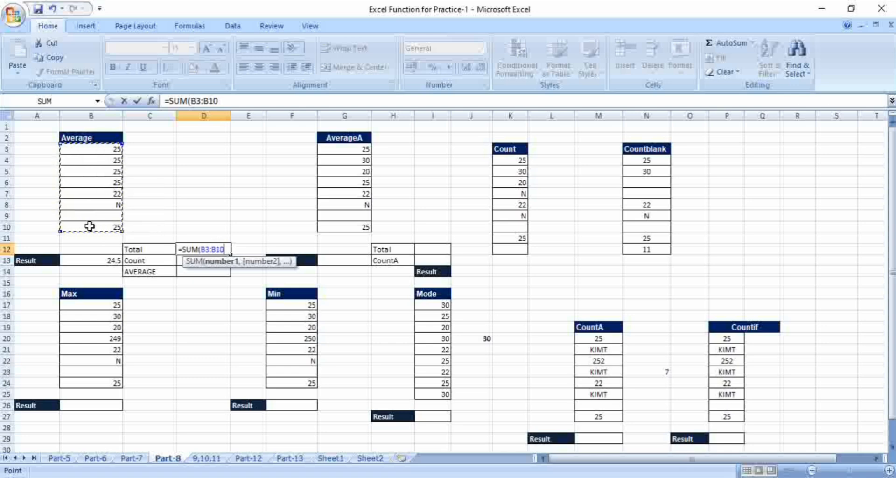
key("Return")
left_click(216, 248)
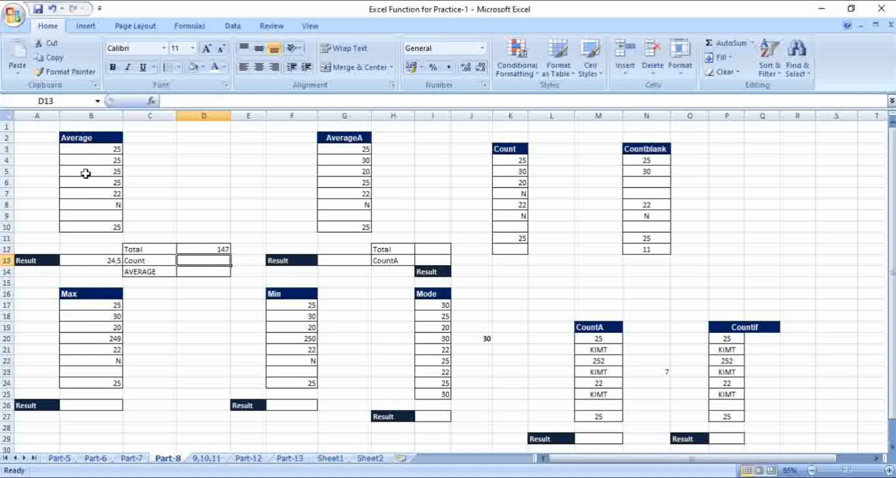
Count the numeric entries in B3:B10 with the COUNT function in cell D13
left_click_drag(92, 149, 93, 227)
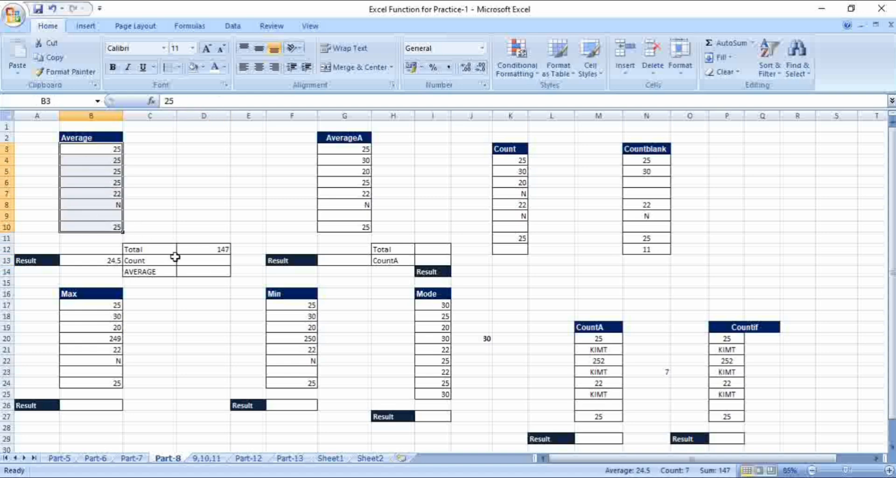
left_click(213, 260)
type("=")
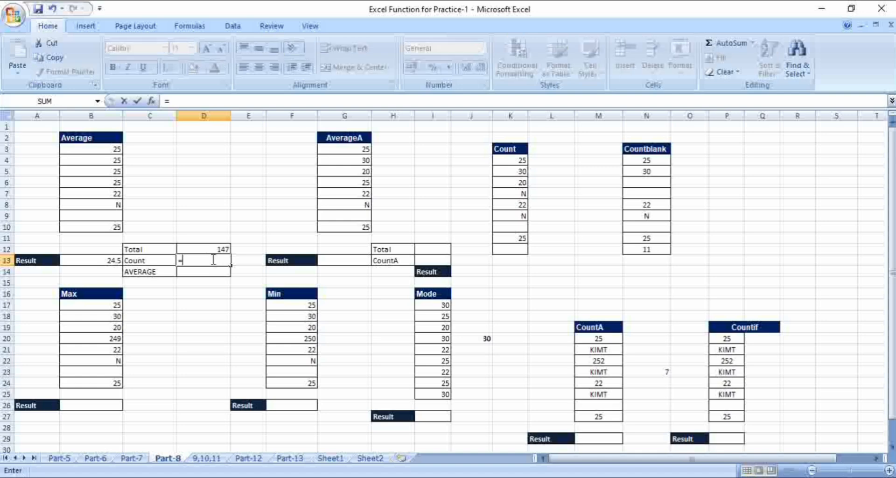
type("count")
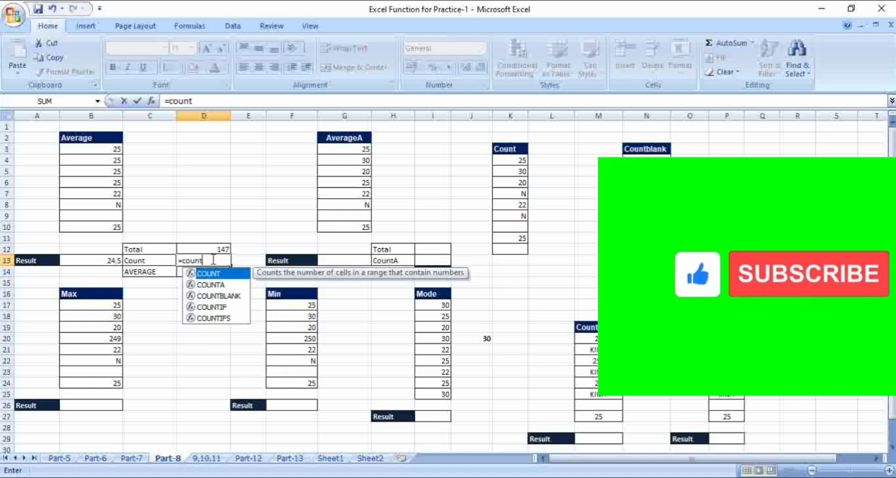
key("Tab")
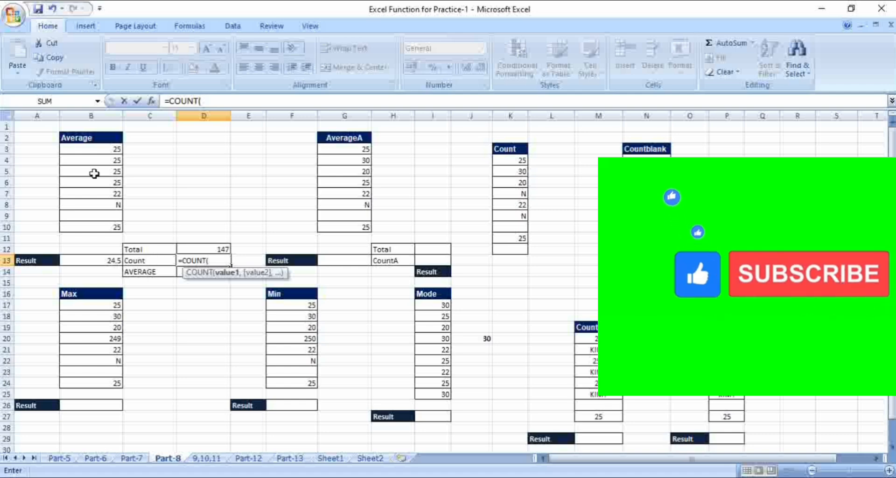
left_click_drag(92, 149, 94, 226)
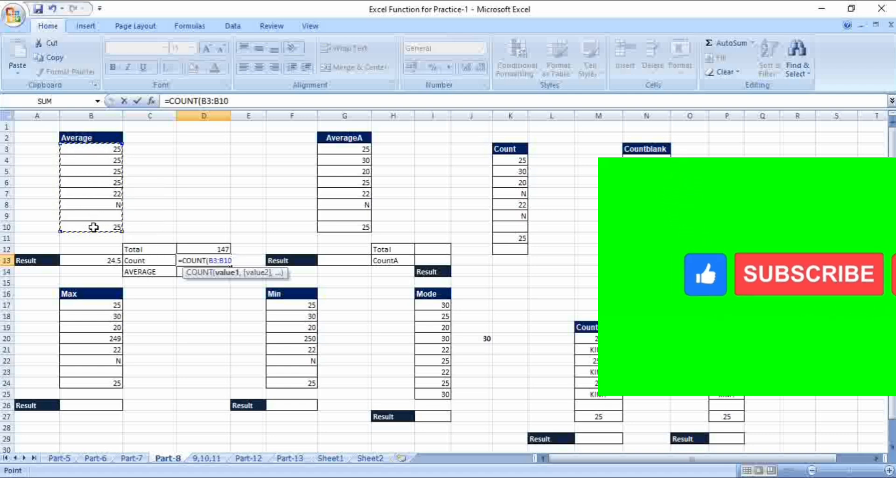
key("Return")
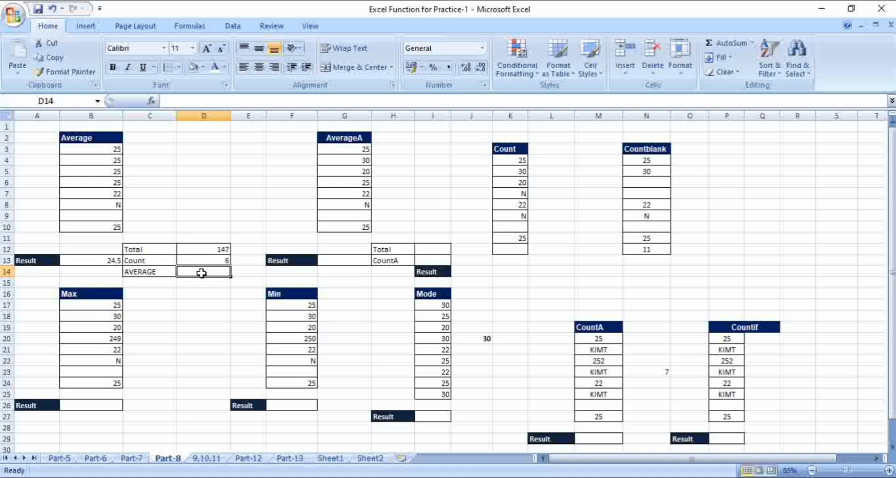
Compute the average manually in D14 by dividing the total by the count with =D12/D13, and compare it with the AVERAGE result in B13
left_click_drag(95, 151, 95, 227)
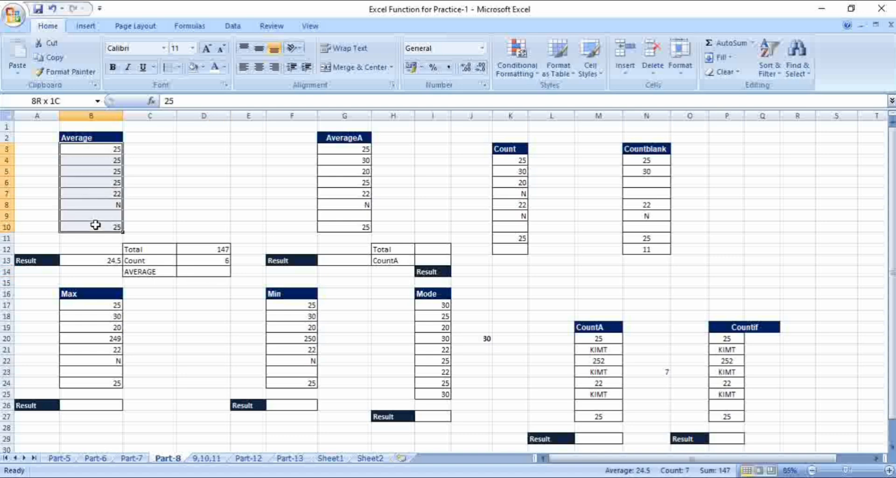
left_click(101, 149)
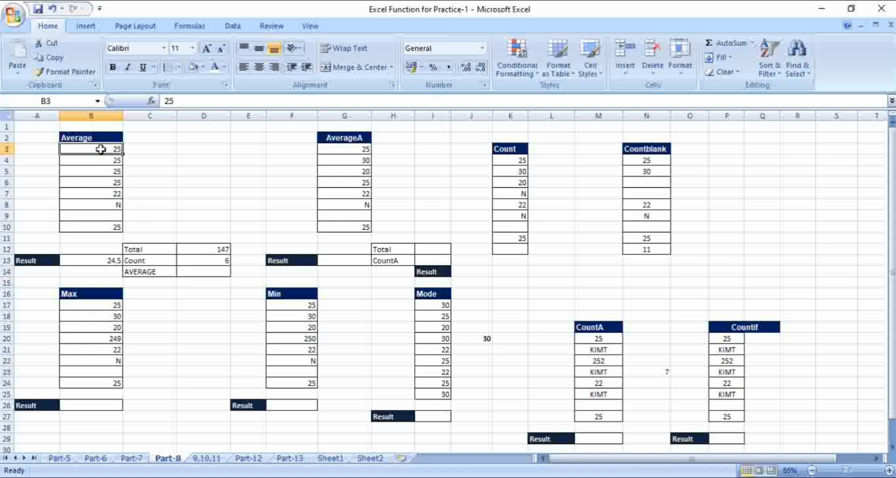
left_click(208, 269)
type("=")
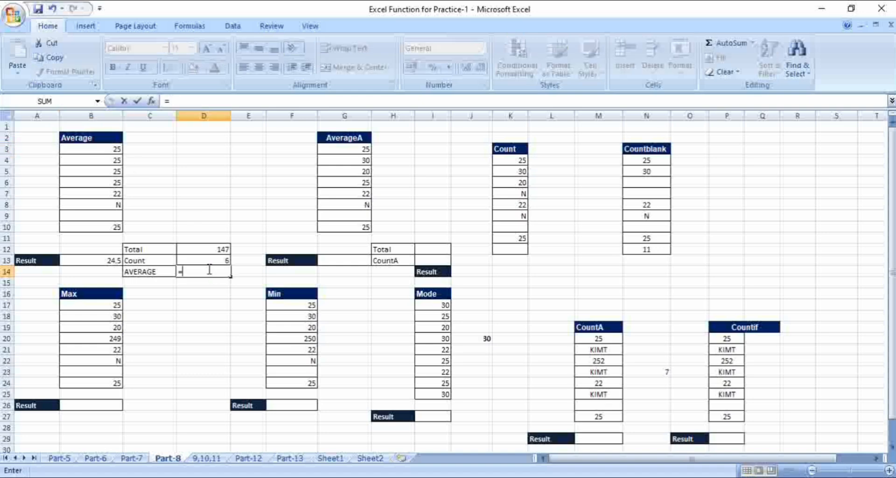
left_click(216, 250)
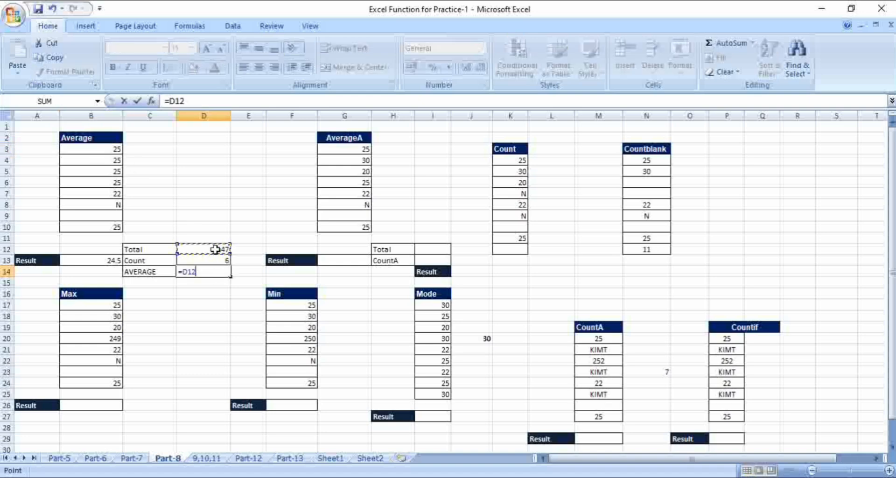
type("/")
left_click(201, 261)
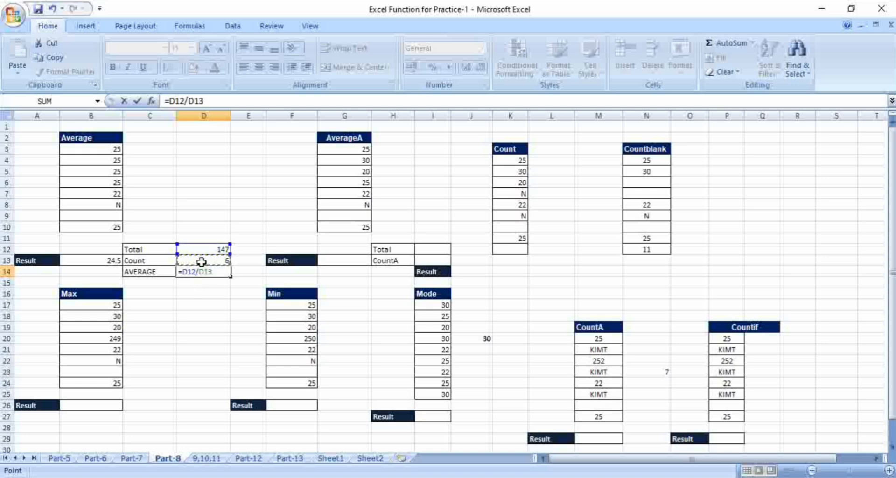
key("Return")
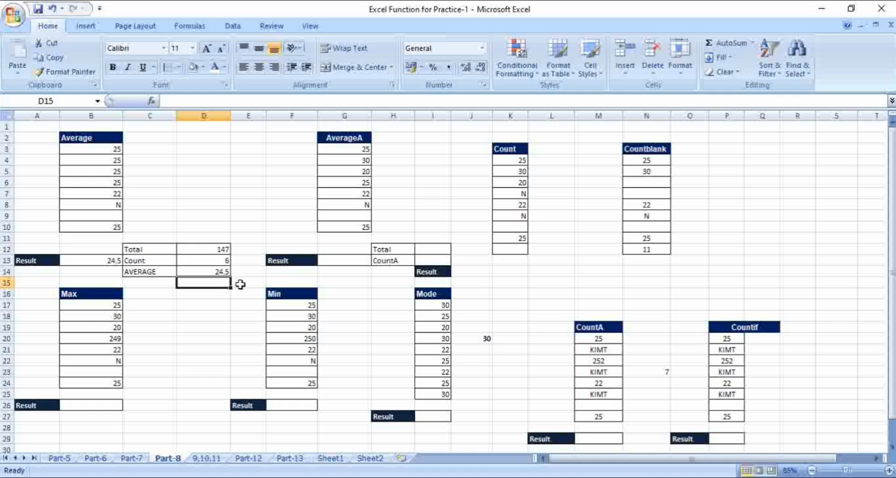
left_click(64, 258)
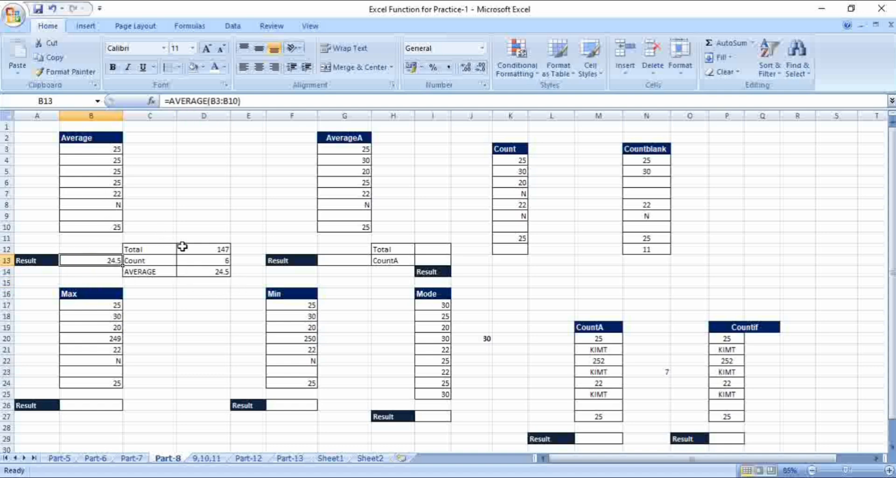
left_click_drag(182, 246, 194, 274)
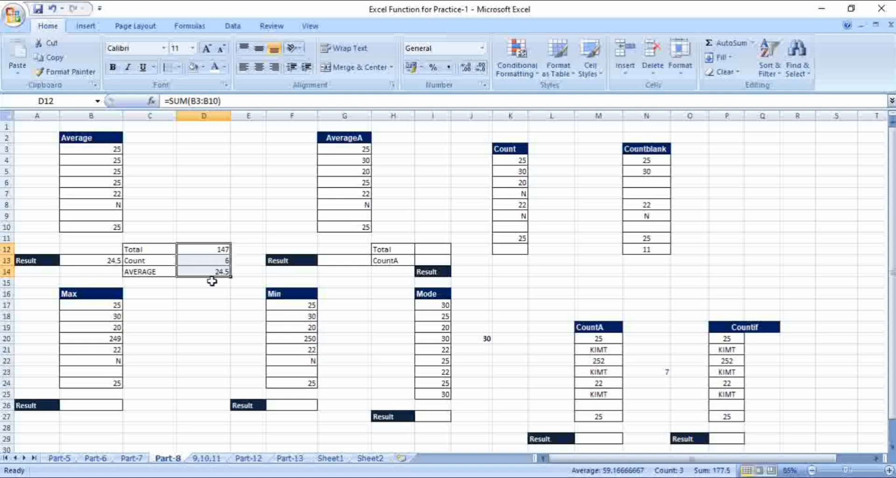
left_click_drag(101, 150, 100, 235)
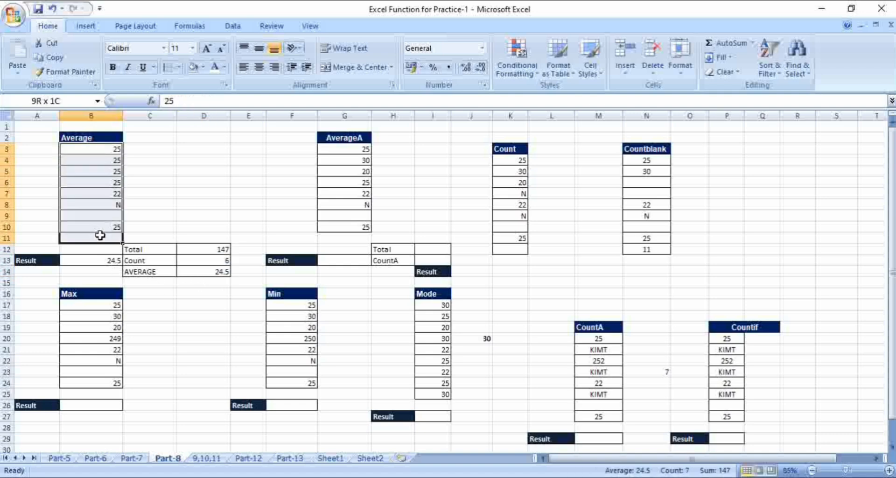
left_click(194, 260)
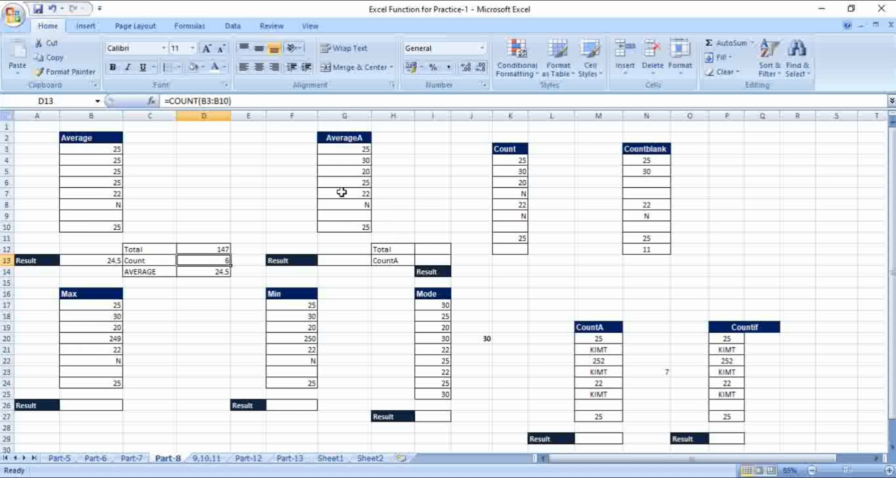
Calculate the average of G3:G10 with the AVERAGEA function in the AverageA table's Result cell G13
left_click(345, 258)
type("=aver")
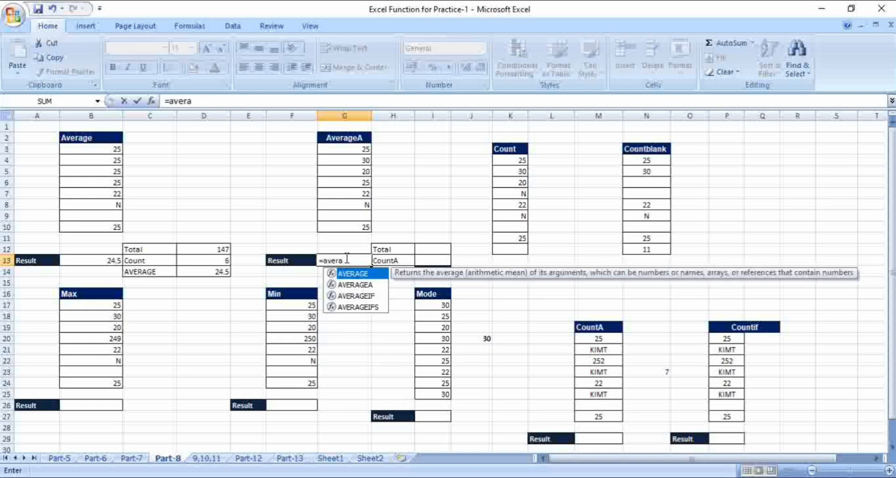
type("a")
key("Down")
key("Tab")
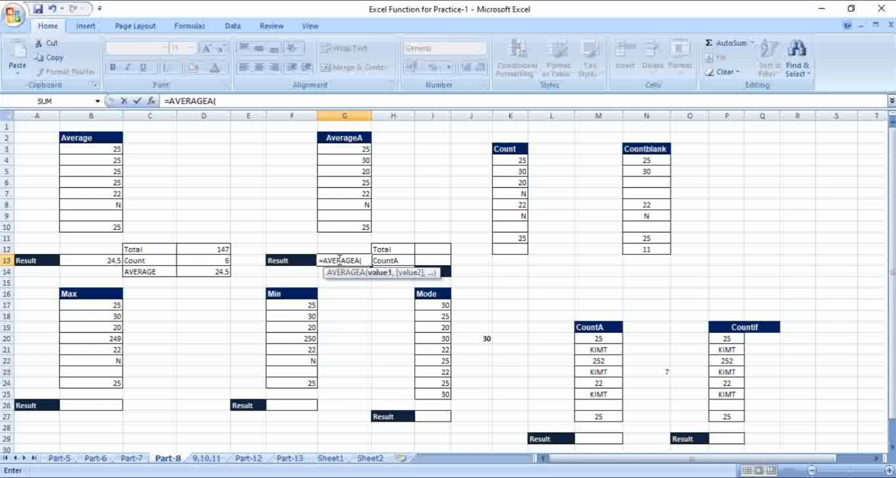
left_click_drag(355, 147, 352, 225)
key("Return")
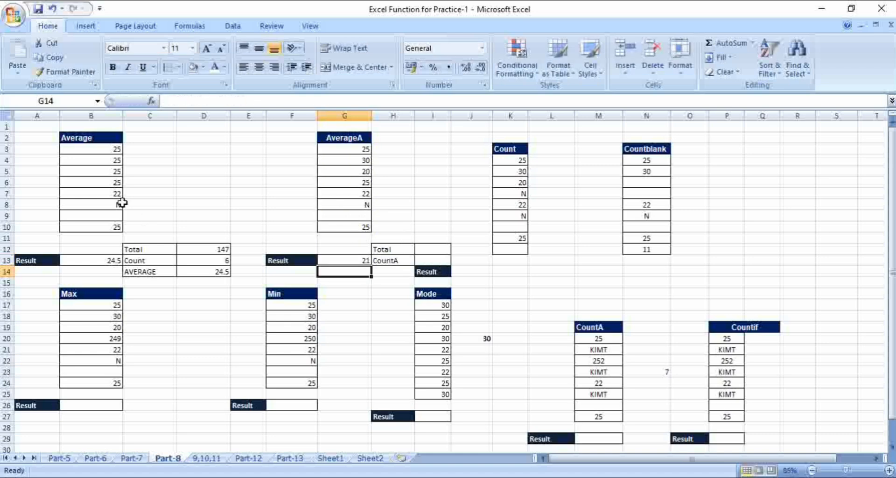
Copy the Average table's entries in B3:B10 into the AverageA table starting at G3, so both tables hold the same data
left_click_drag(105, 155, 106, 227)
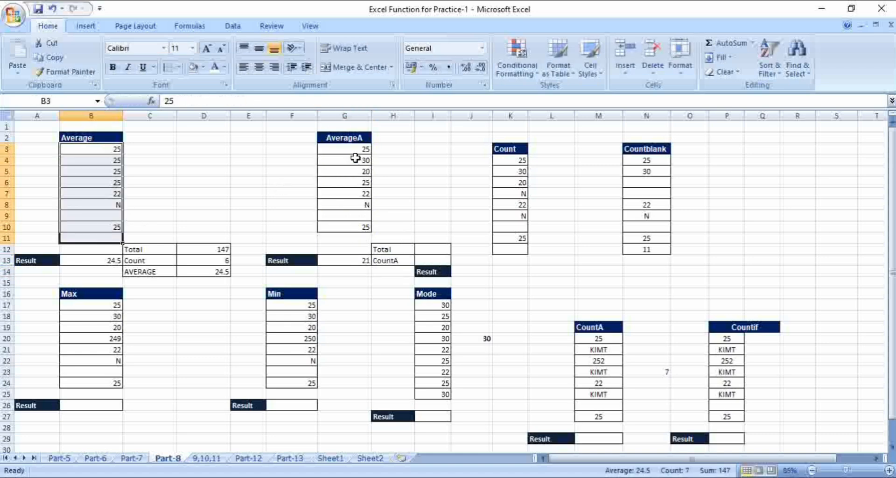
left_click_drag(354, 148, 356, 220)
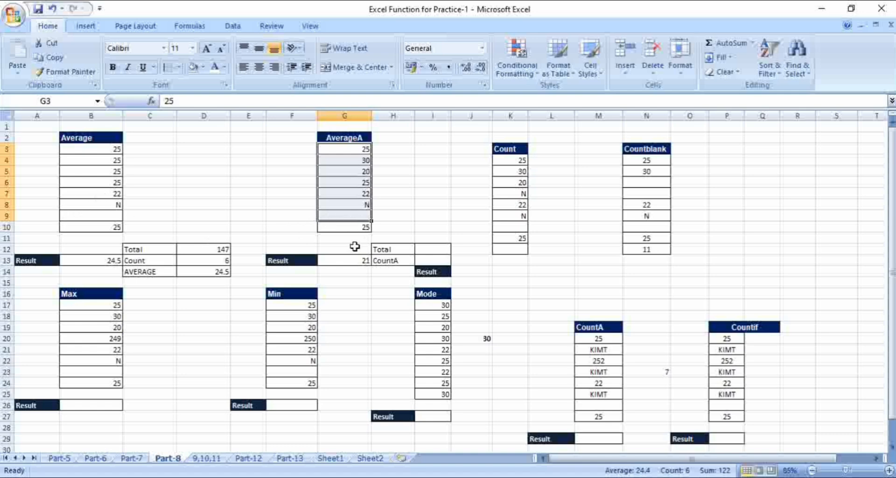
left_click(349, 263)
left_click(112, 258)
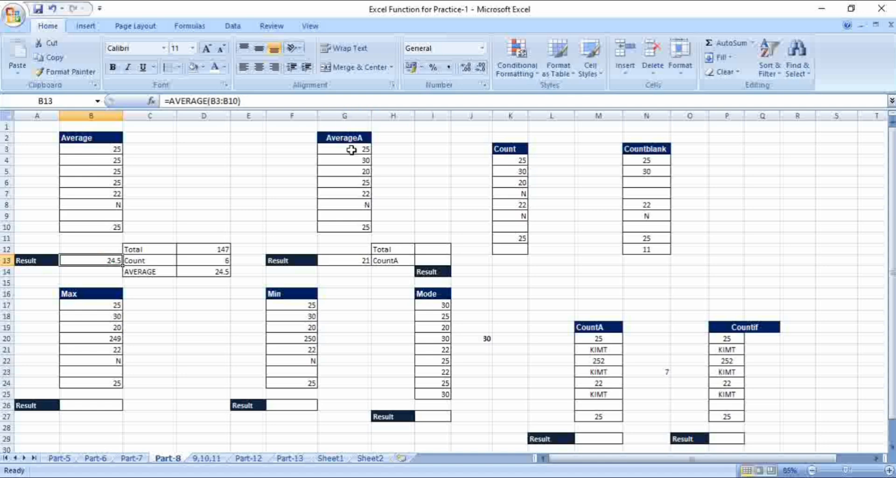
left_click_drag(96, 150, 93, 226)
left_click(52, 57)
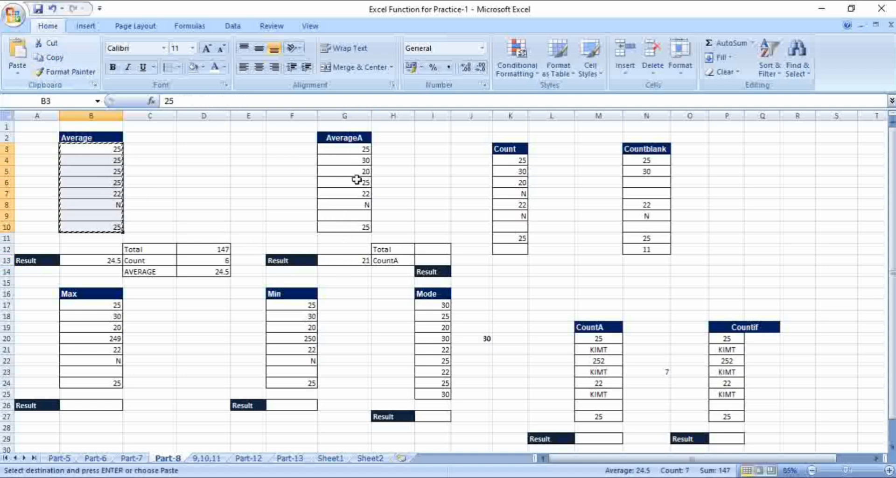
left_click(356, 147)
left_click(17, 51)
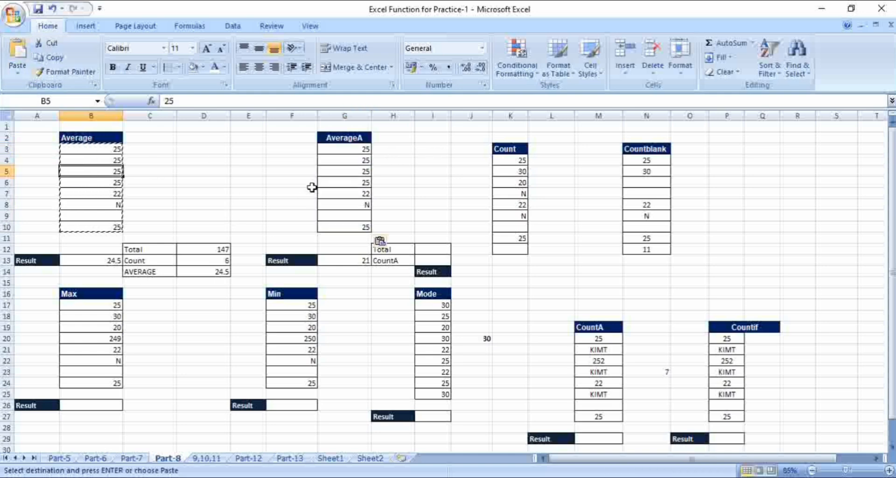
Compare the entries of the Average and AverageA tables, their result formulas in B13 and G13, and the text entry in G8
left_click(357, 171)
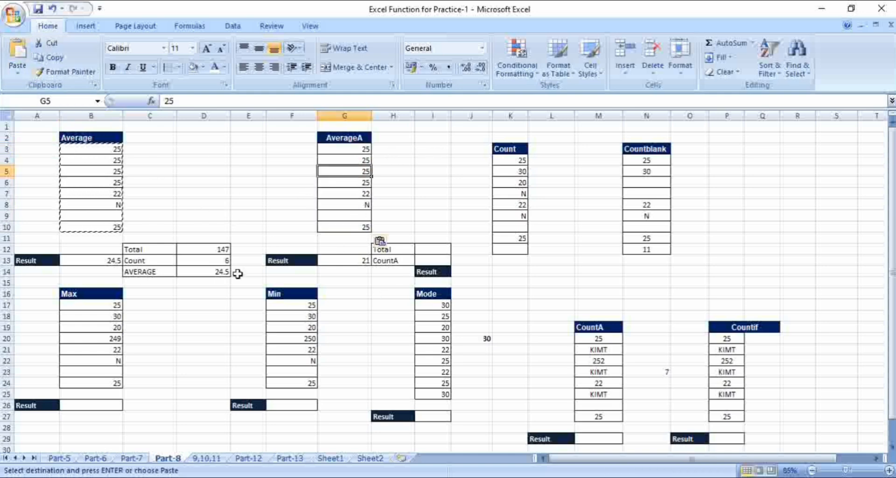
left_click_drag(90, 149, 122, 232)
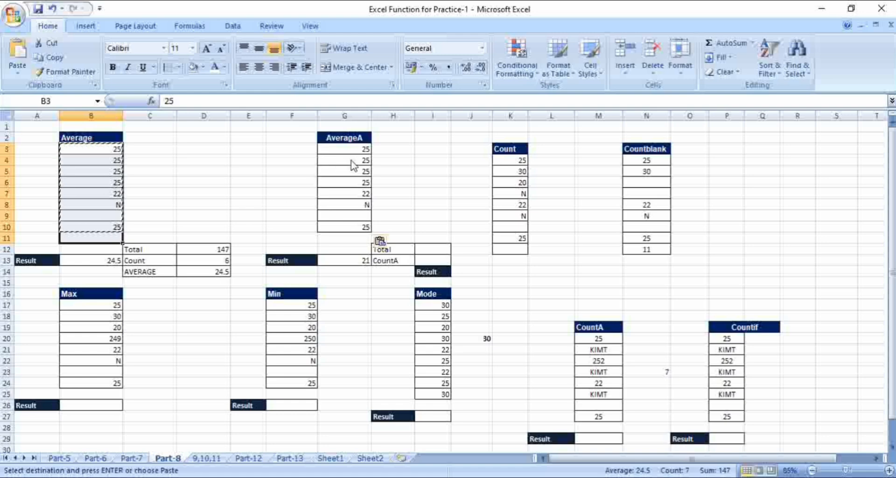
left_click_drag(347, 150, 351, 231)
left_click(98, 257)
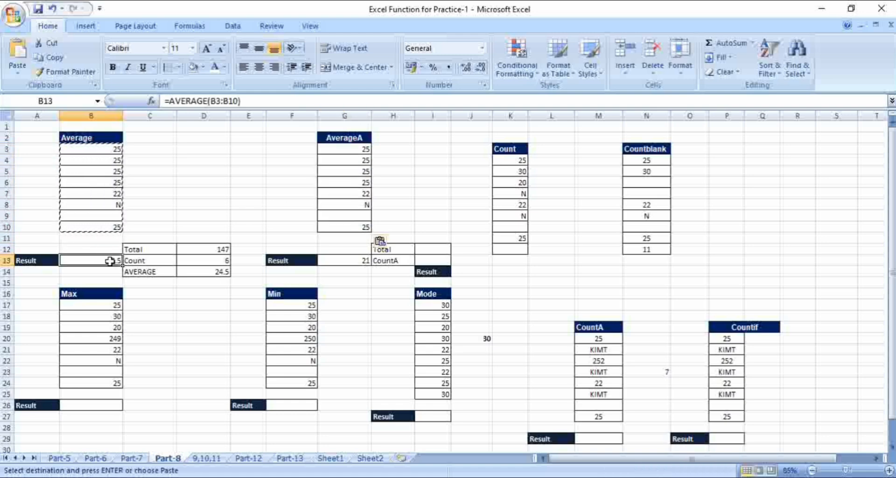
left_click(349, 262)
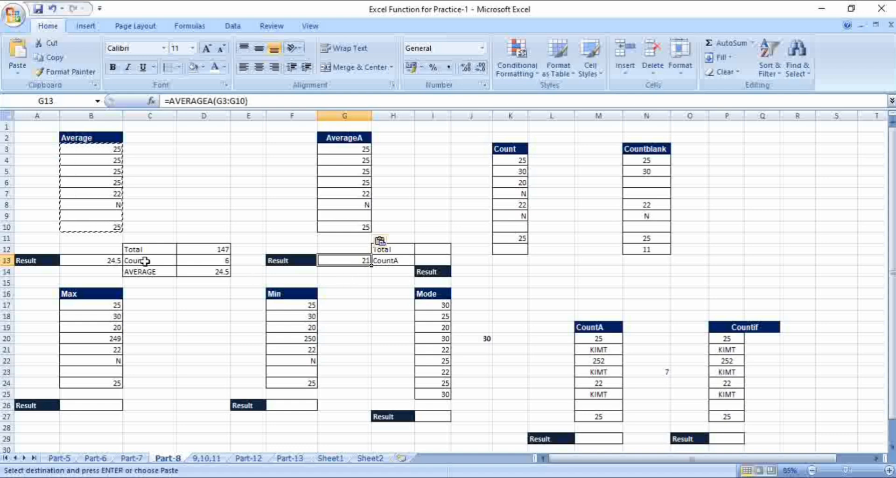
left_click(98, 183)
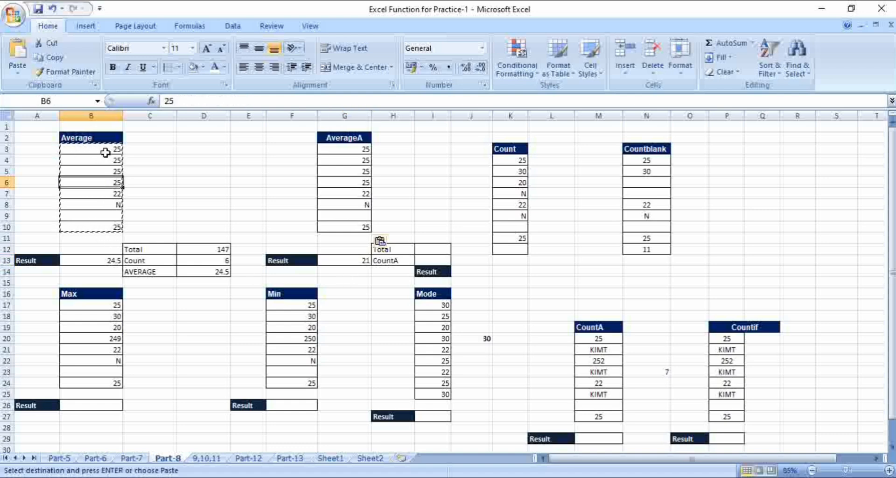
left_click_drag(104, 149, 105, 224)
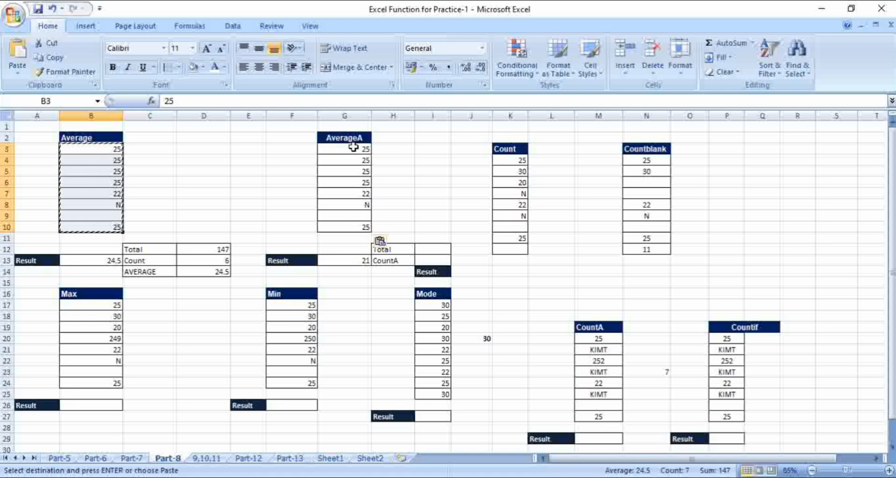
left_click_drag(354, 150, 352, 227)
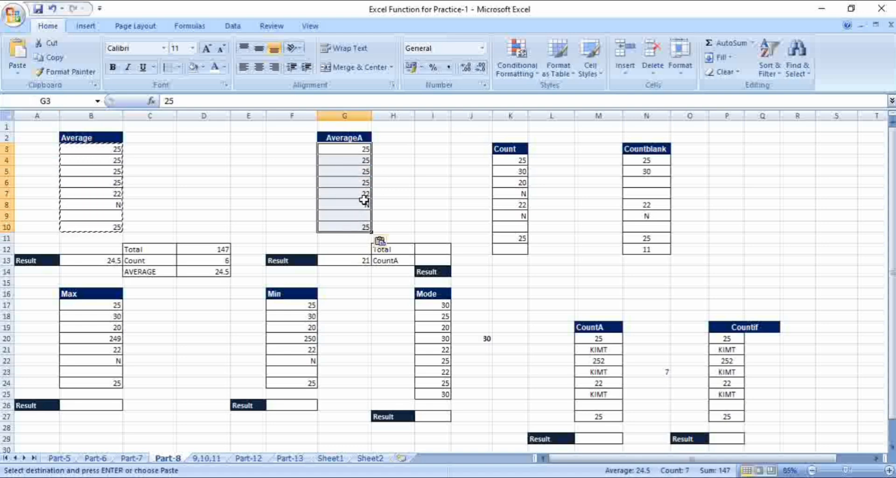
left_click(356, 150)
left_click(348, 204)
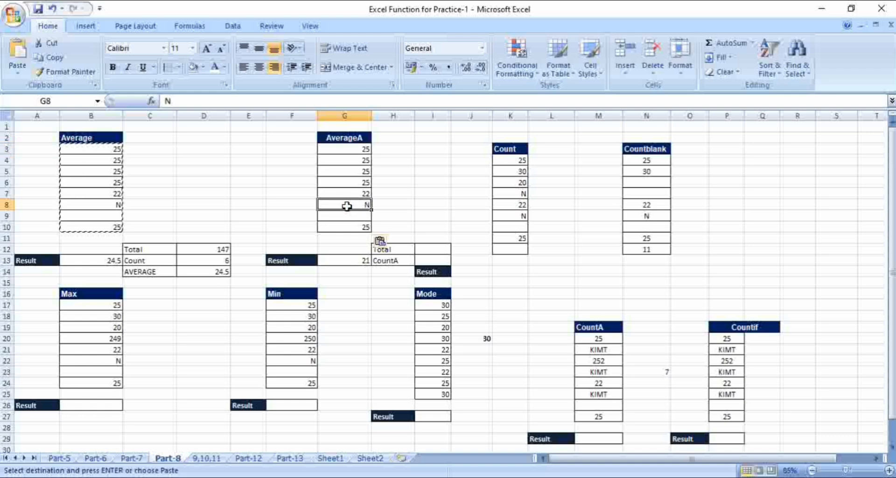
Calculate the total of G3:G10 with the SUM function in cell I12 beside the AverageA table's Total label
left_click(427, 248)
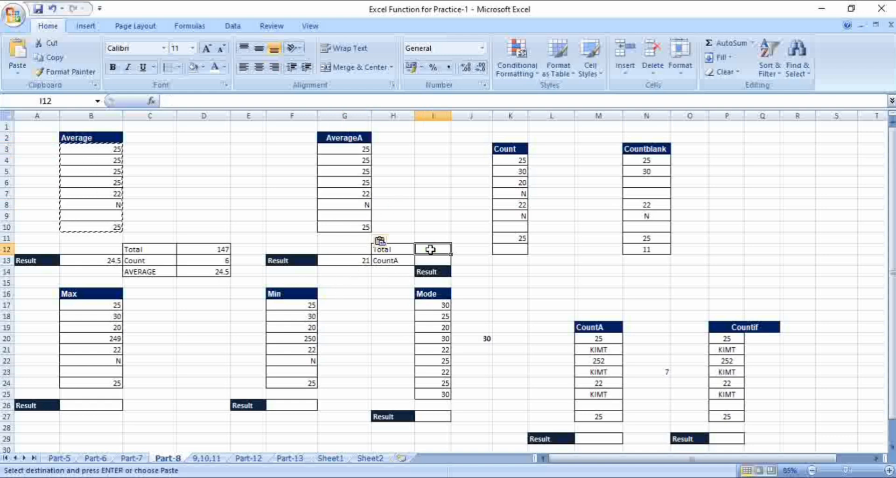
type("=")
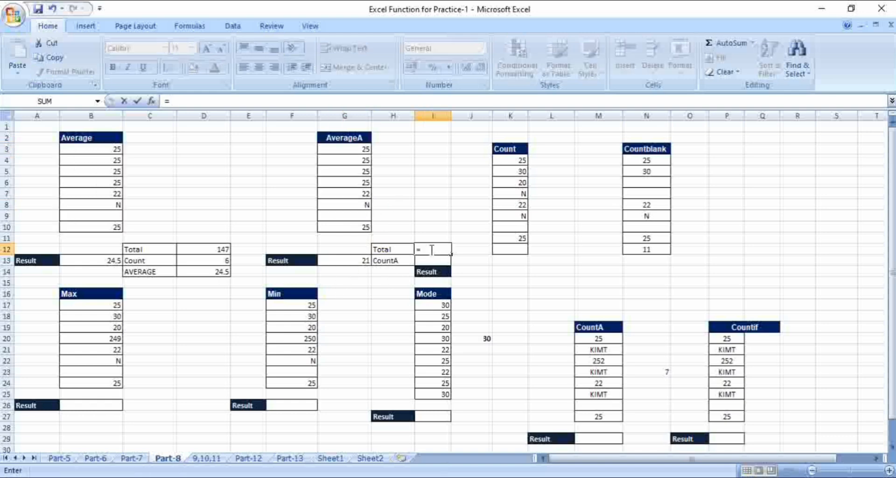
type("sum")
key("Tab")
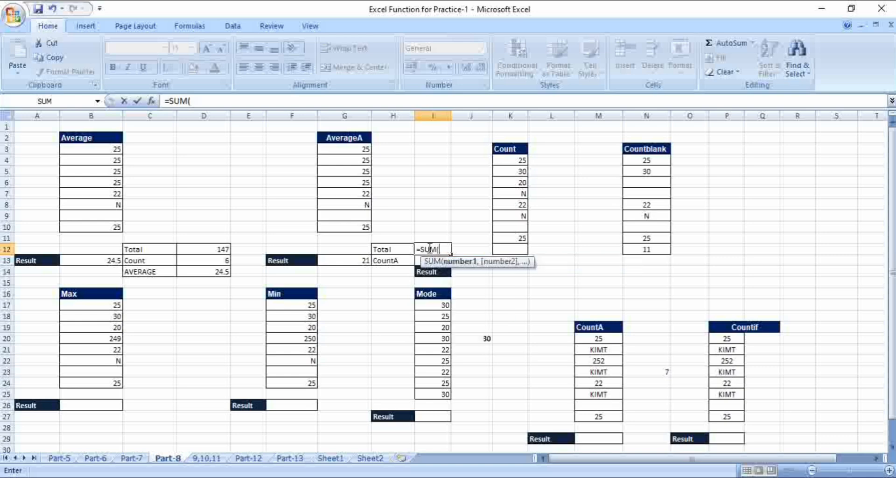
left_click_drag(333, 145, 342, 226)
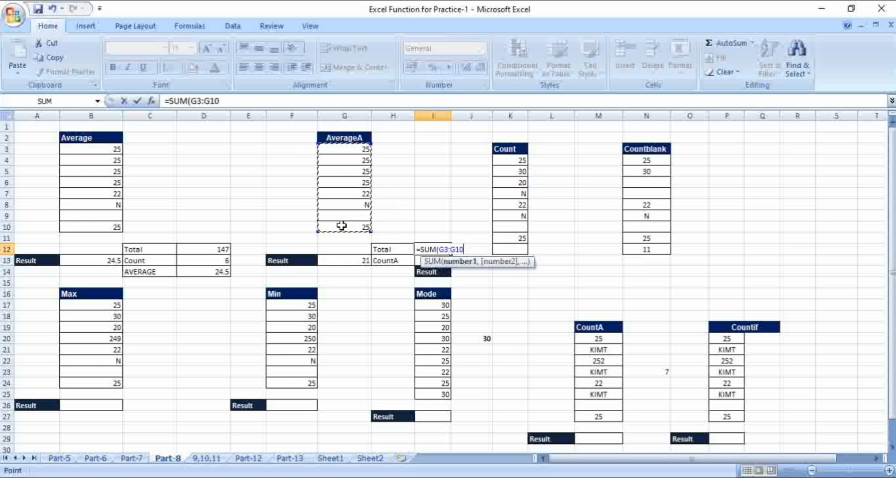
key("Return")
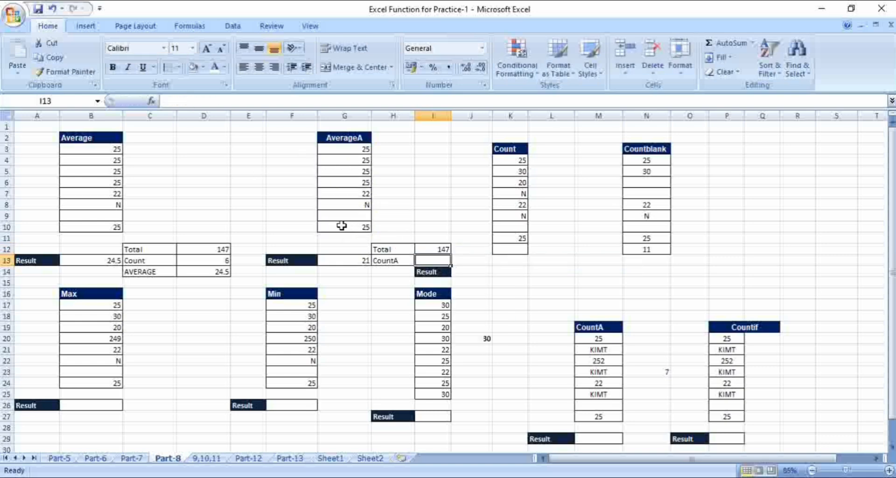
left_click(426, 251)
Count the non-empty entries in G3:G10 with the COUNTA function in cell I13, and compare it with the COUNT formula in D13
left_click(439, 262)
left_click(146, 260)
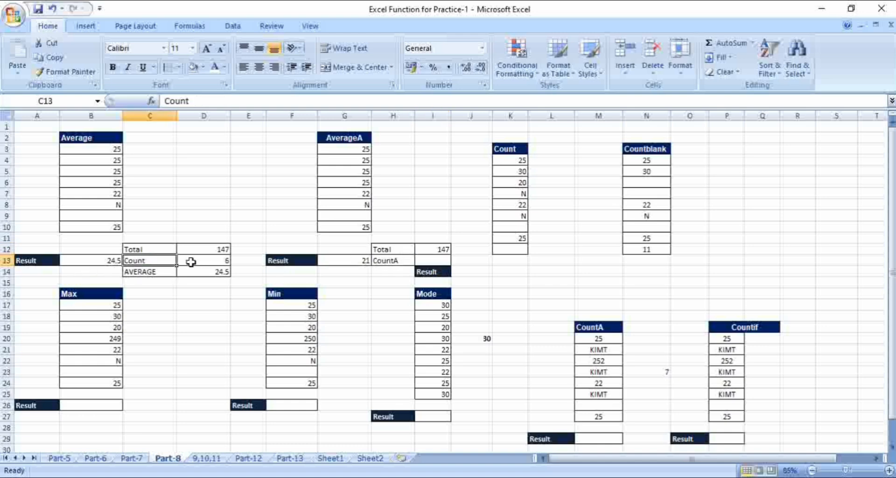
left_click_drag(100, 149, 73, 228)
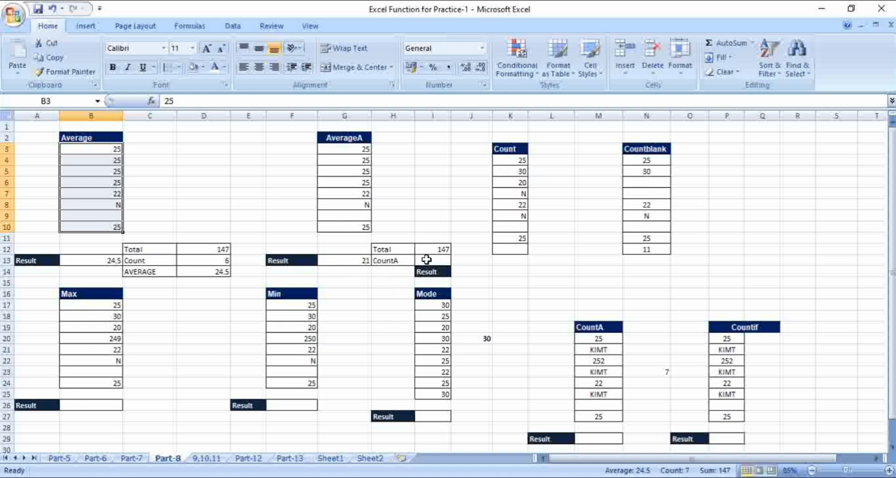
left_click(426, 260)
type("=")
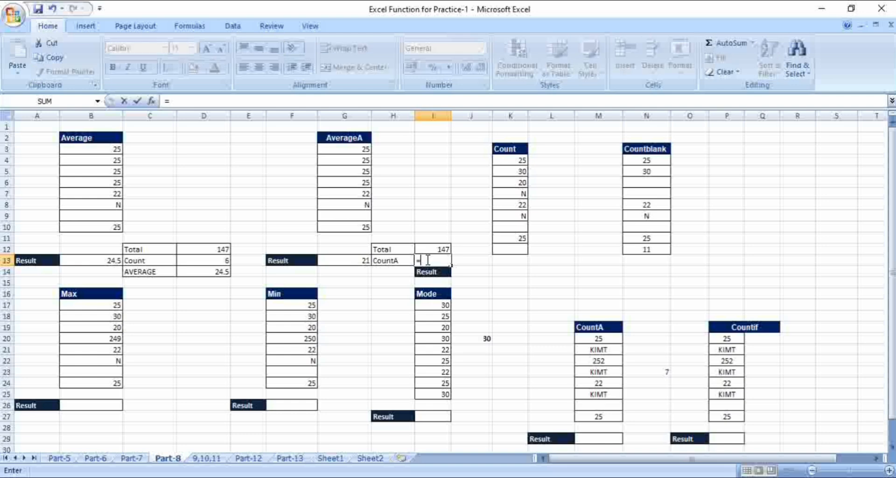
type("ount")
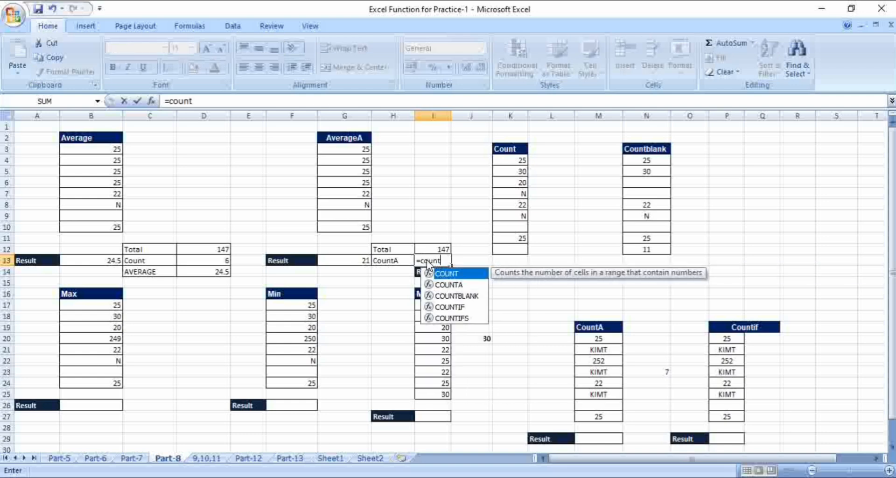
key("Down")
key("Tab")
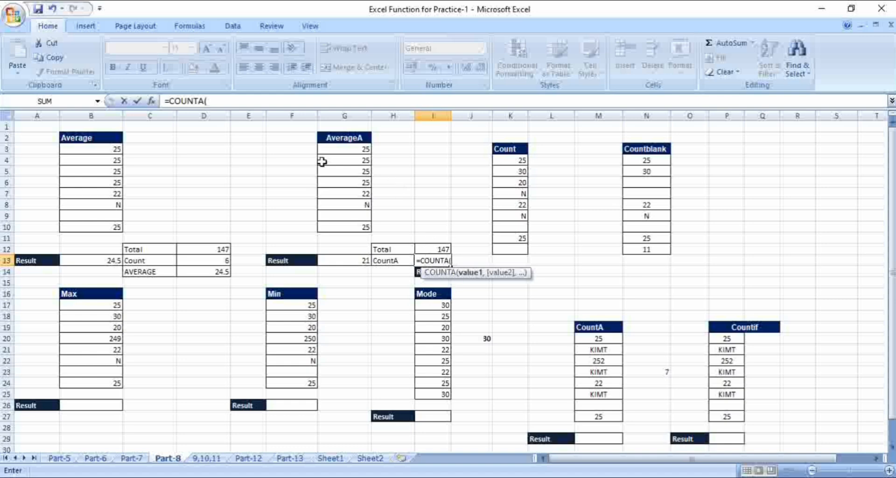
left_click_drag(344, 148, 346, 227)
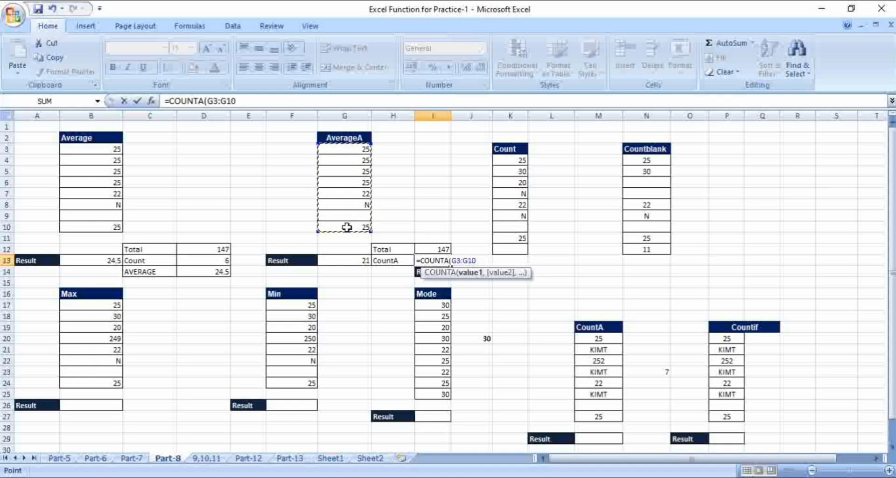
key("Return")
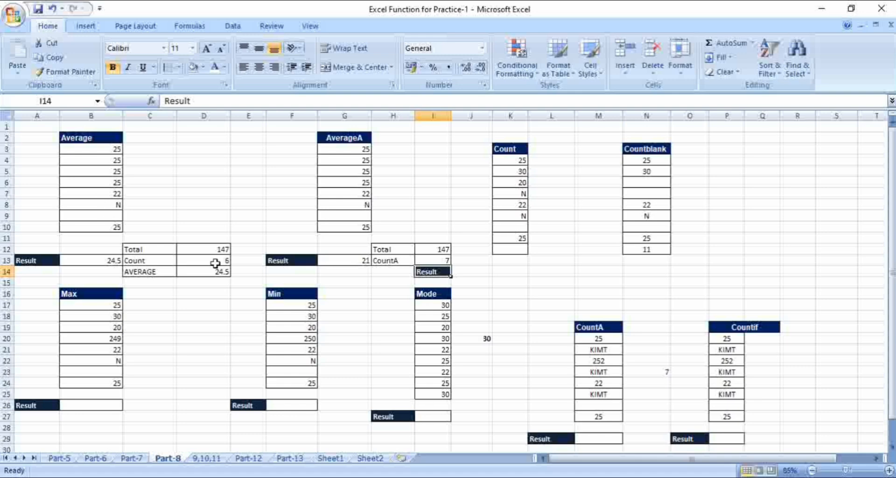
left_click(167, 258)
left_click(209, 257)
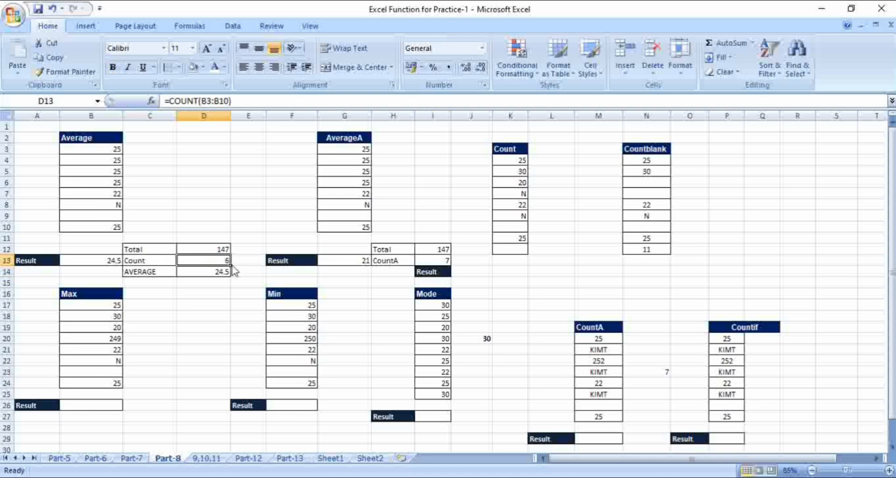
left_click(439, 261)
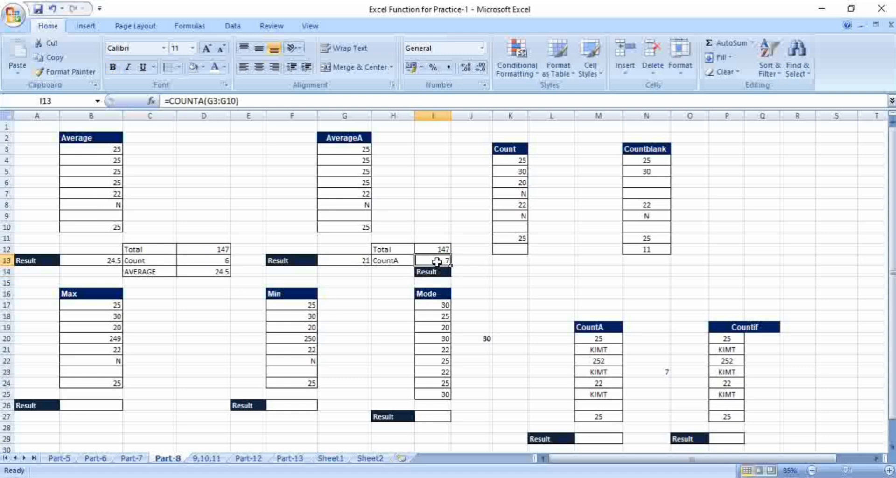
Move the Result label from cell I14 to J14, beside the Count table's result cell K14
left_click(435, 271)
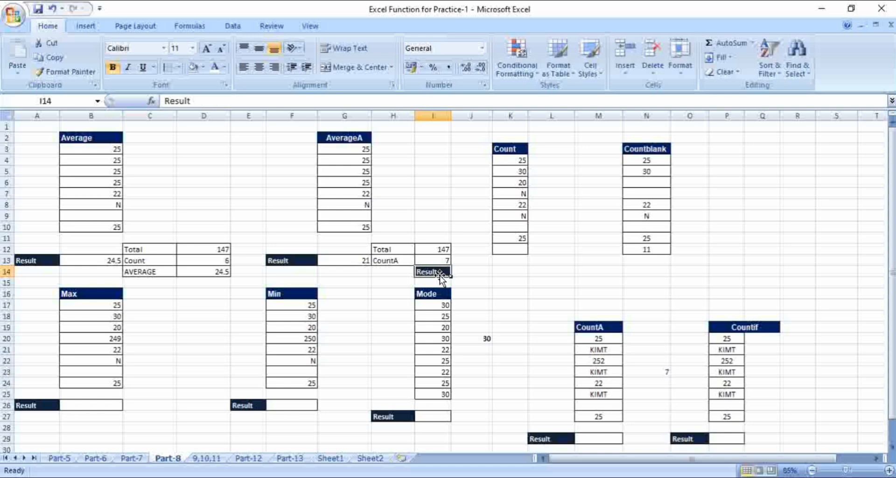
left_click_drag(436, 277, 494, 272)
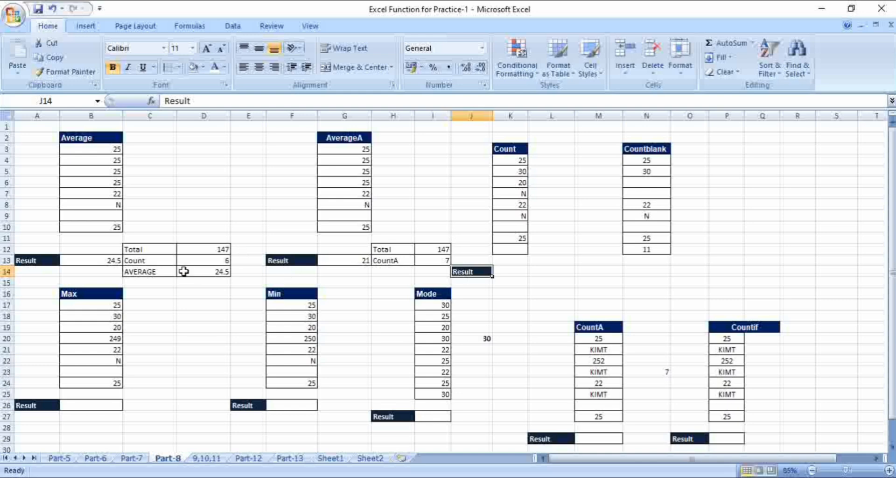
left_click(510, 267)
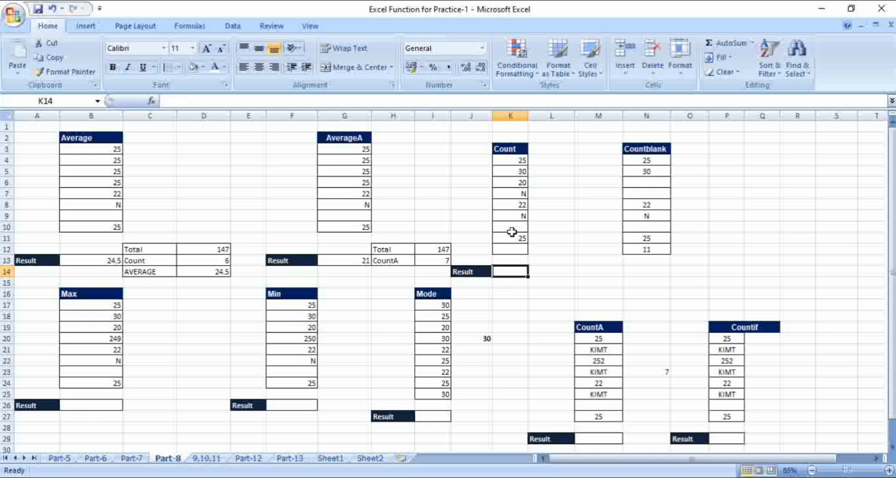
Count the numeric entries in K4:K12 with the COUNT function in cell K14, and check the result against the table's number and text entries
left_click_drag(513, 160, 516, 244)
left_click(514, 272)
type("=coun")
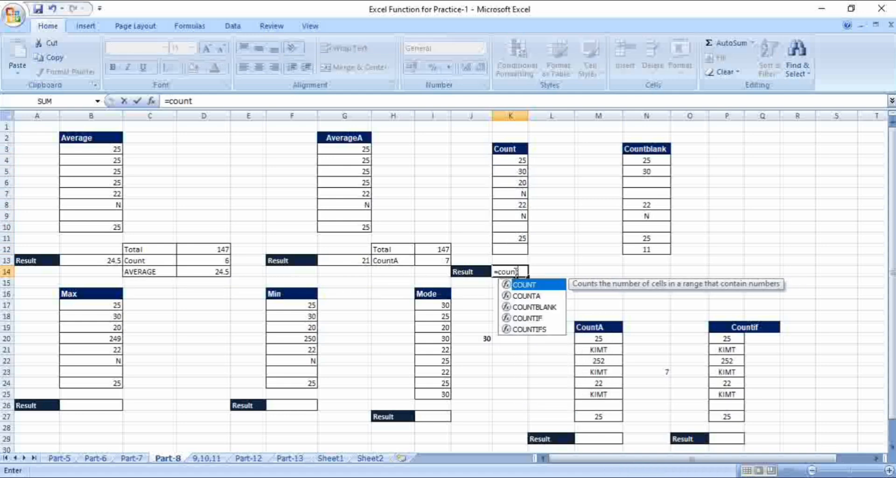
type("t")
key("Tab")
left_click_drag(503, 160, 508, 250)
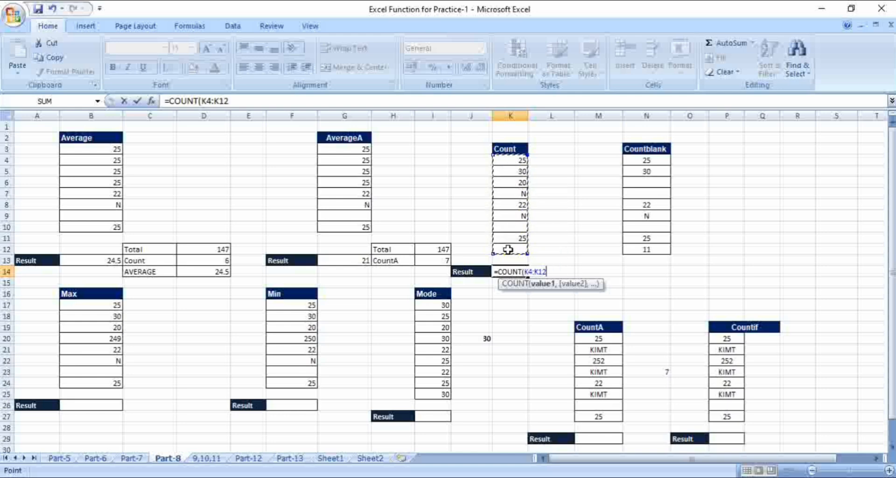
key("Return")
left_click(516, 271)
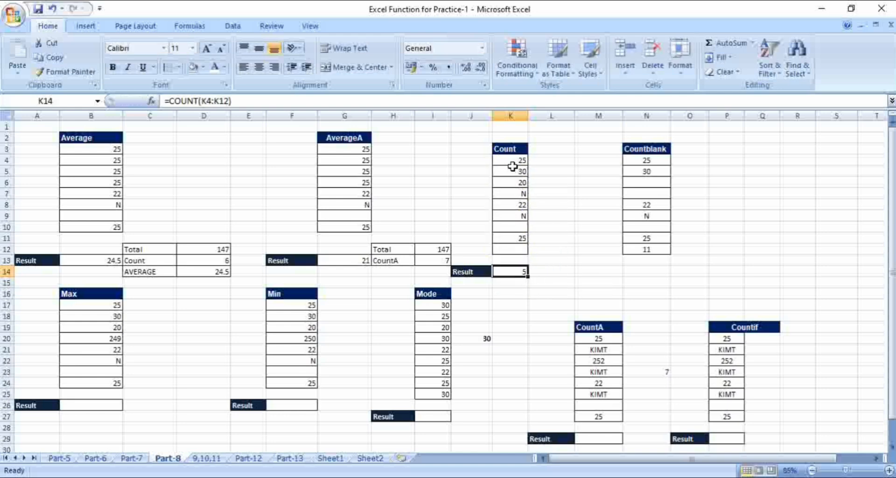
left_click(515, 238)
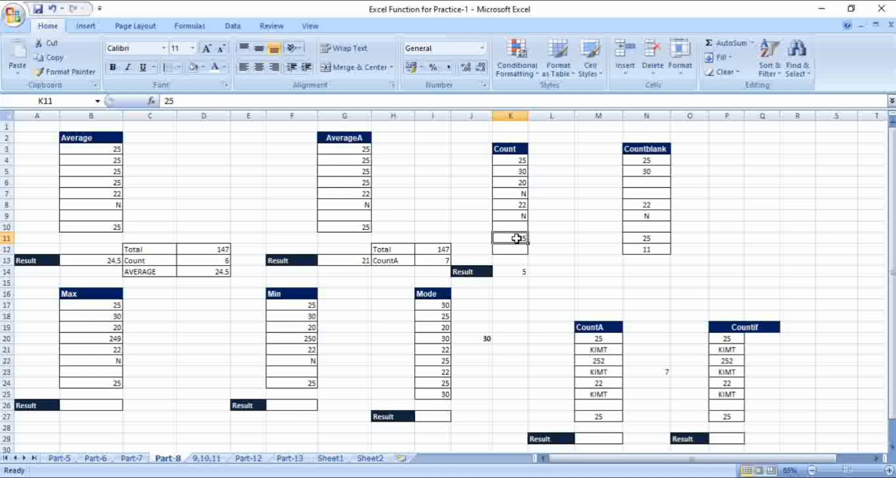
left_click(511, 163)
left_click(515, 194)
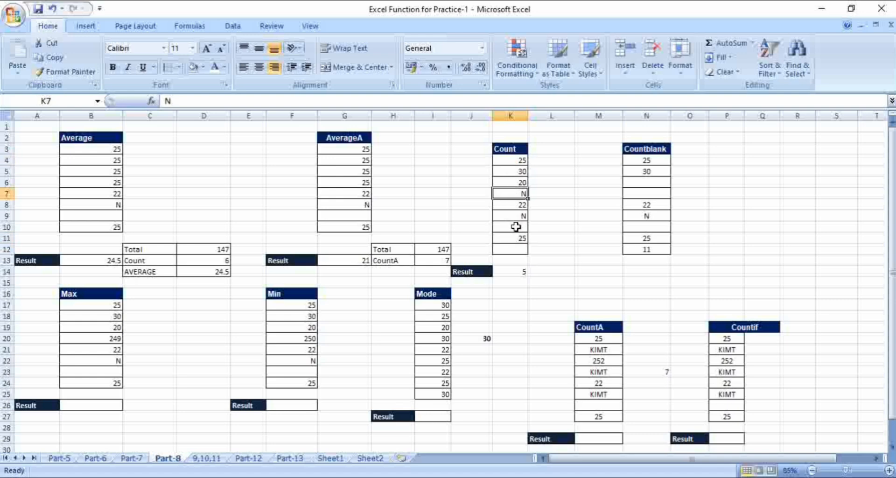
Enter the text M in the empty cell K10 of the Count table
left_click(516, 226)
type("n")
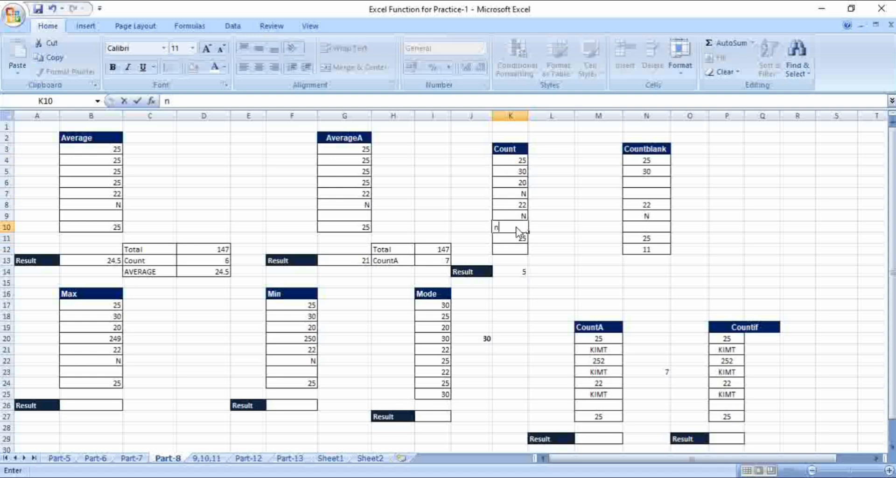
type("M")
key("Return")
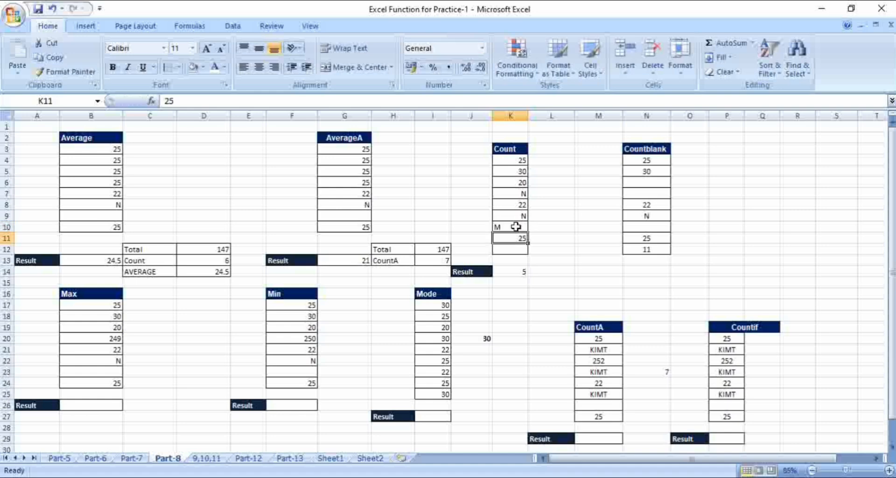
Copy the Result label from J14 to cell M13, below and beside the Countblank table
left_click_drag(648, 160, 650, 248)
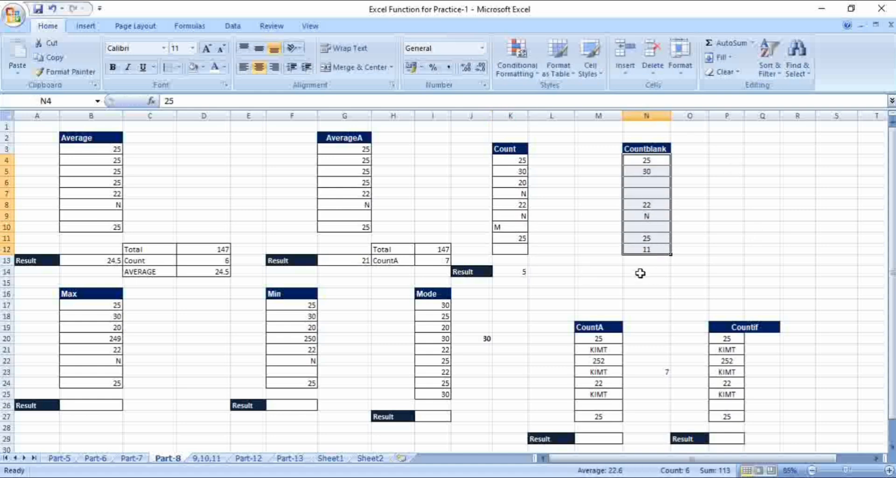
left_click(637, 263)
left_click(484, 275)
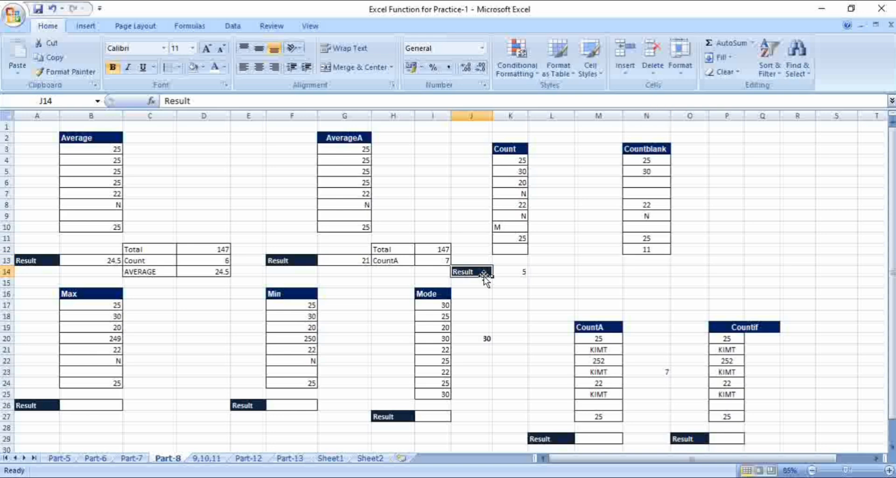
left_click(608, 263)
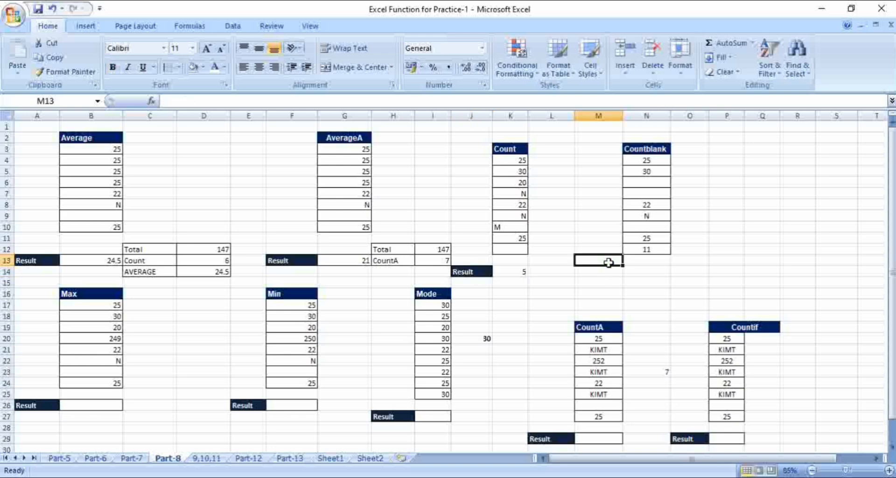
left_click(646, 162)
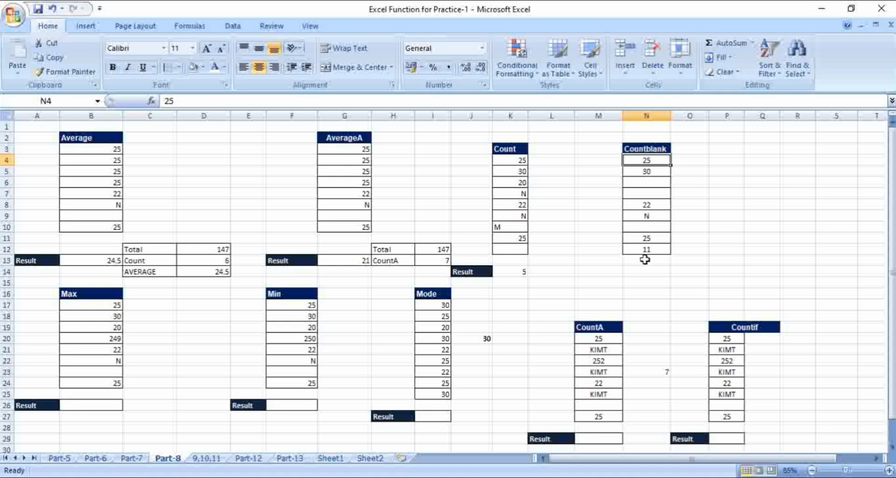
left_click(589, 261)
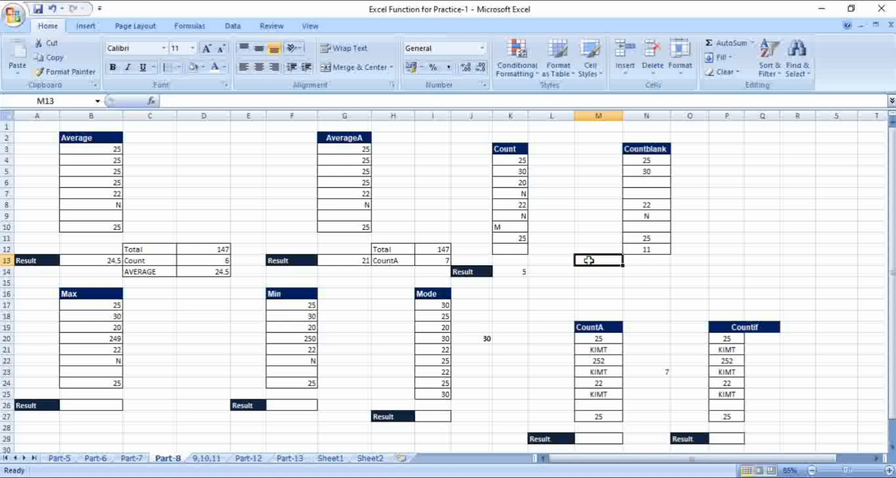
left_click(477, 274)
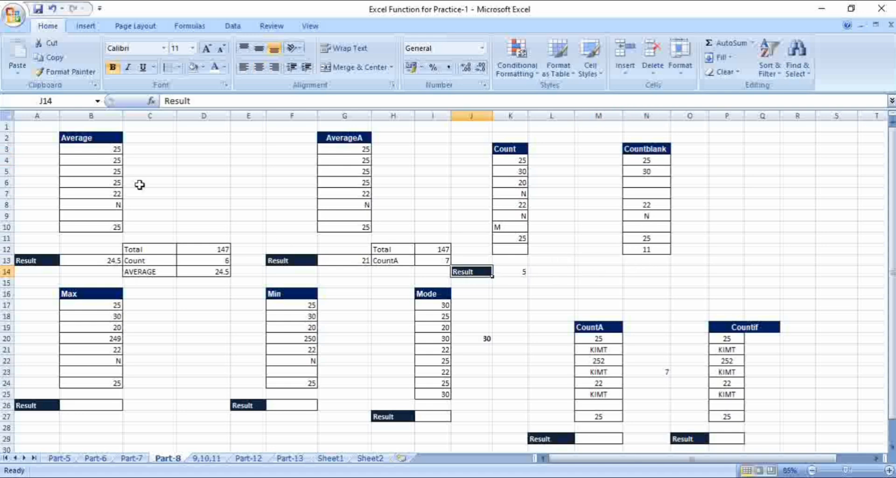
left_click(51, 57)
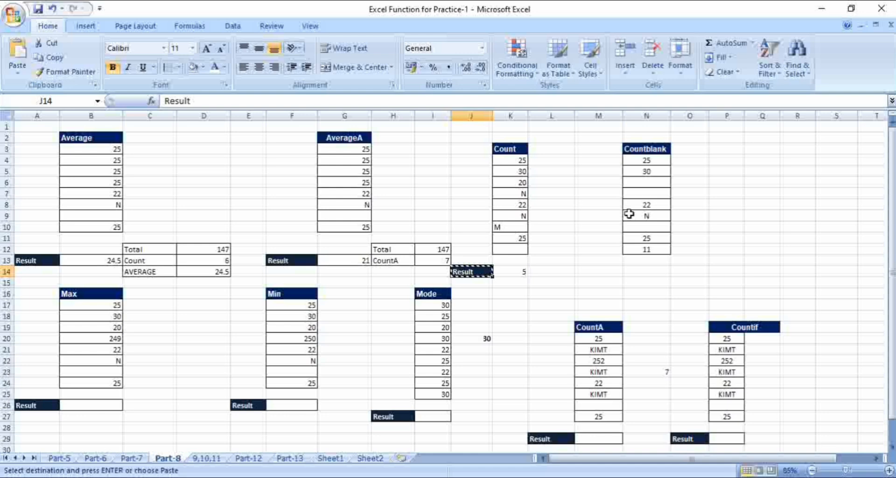
left_click(600, 259)
left_click(15, 59)
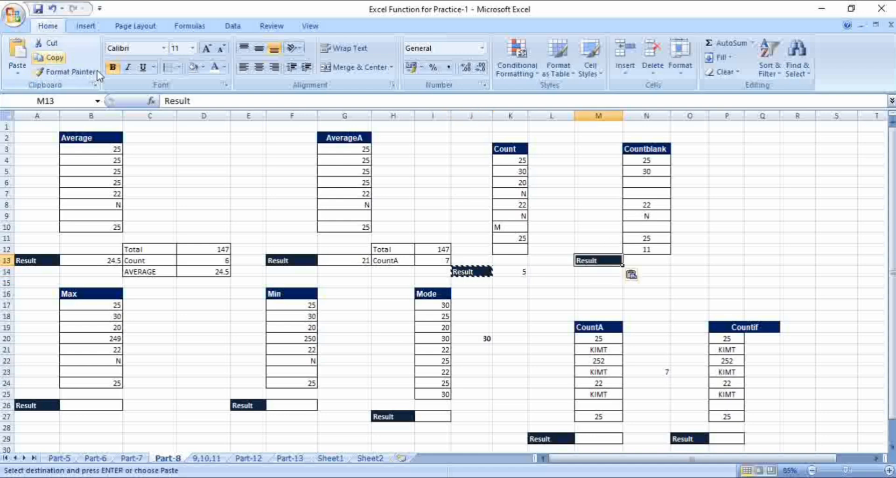
Count the empty cells in N4:N12 with the COUNTBLANK function in cell N13
left_click(633, 260)
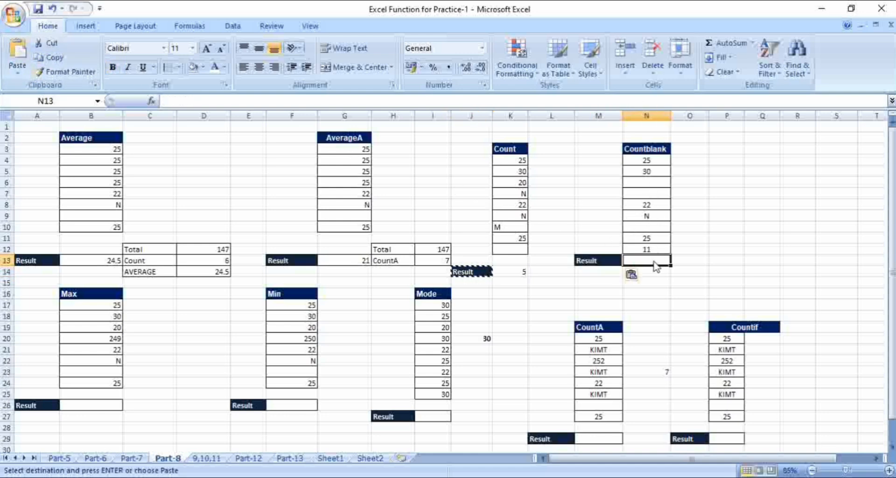
type("=coun")
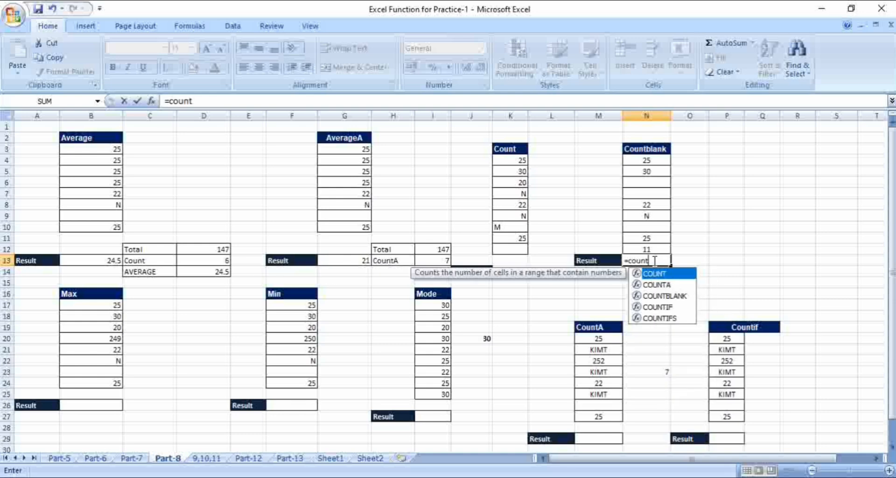
type("t")
key("Down")
key("Down")
key("Down")
key("Up")
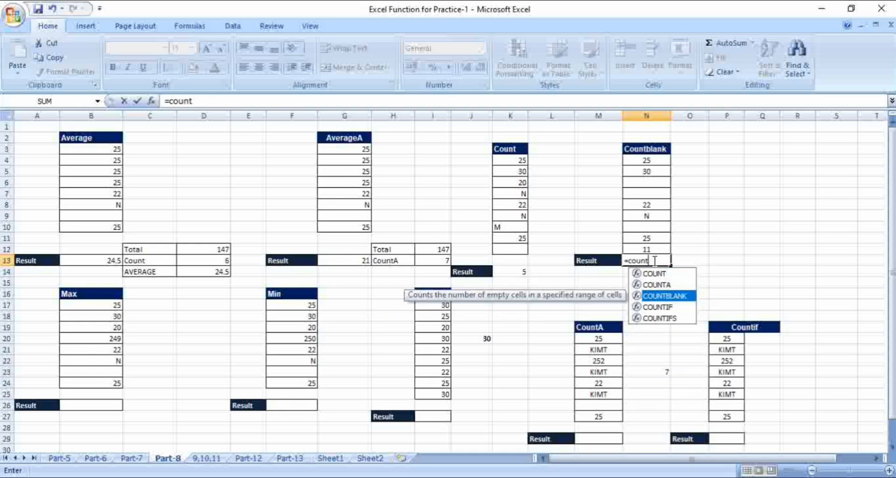
key("Tab")
left_click_drag(640, 166, 649, 247)
key("Return")
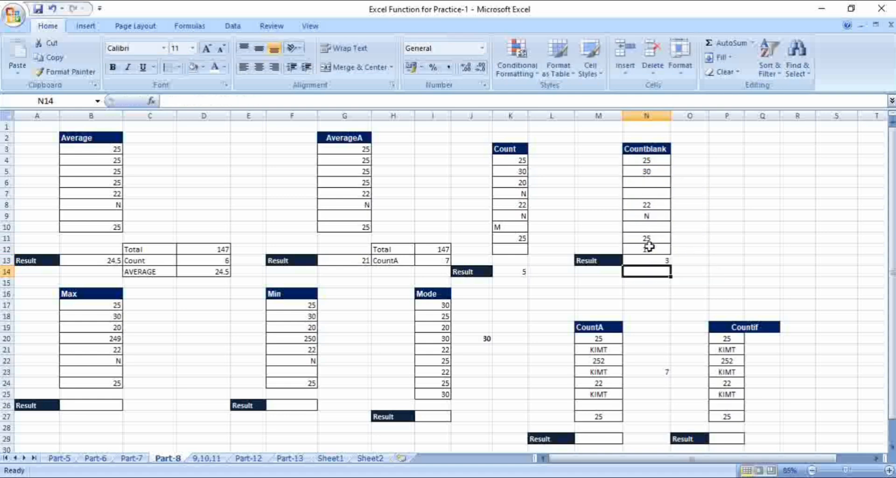
Check the blank cells of the Countblank table against the result in N13, and add a border to that result cell
left_click(659, 192)
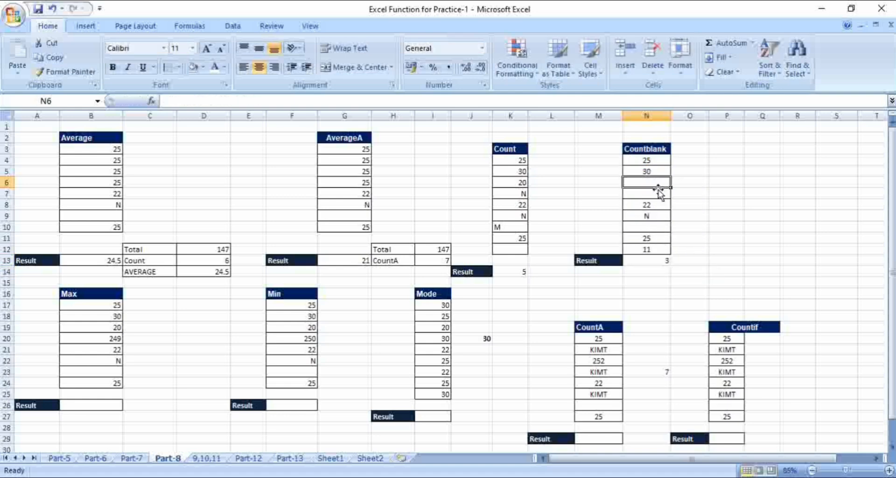
left_click(657, 230)
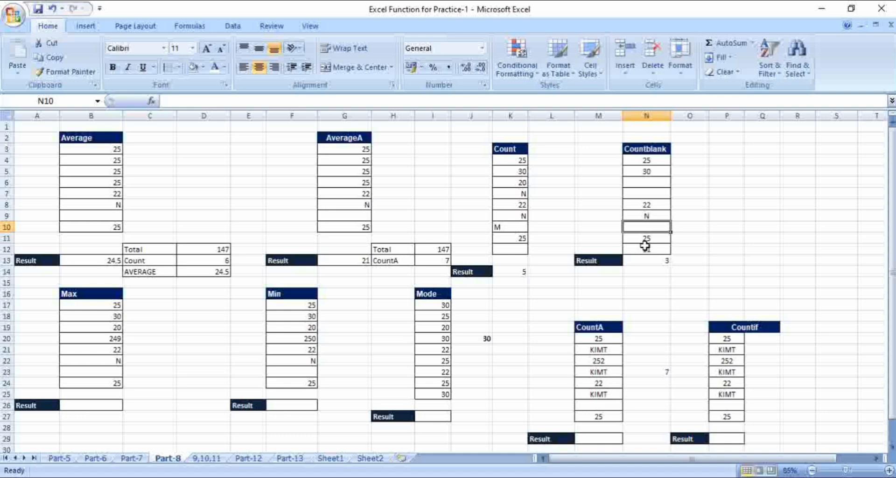
left_click(659, 260)
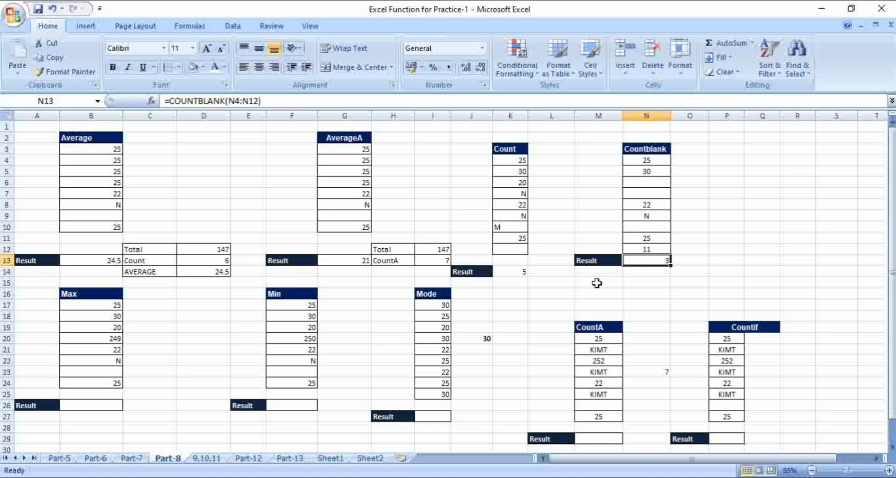
left_click(178, 67)
left_click(191, 173)
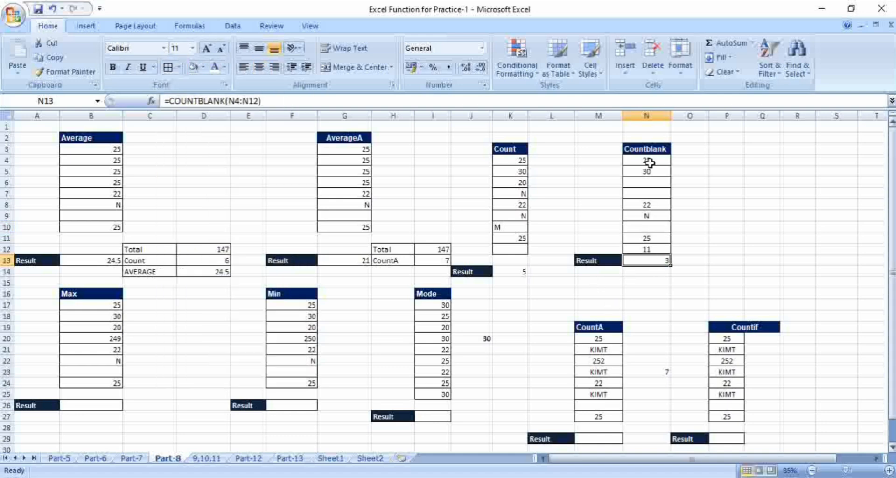
Find the largest value in B17:B24 with the MAX function in cell B26, the Max table's result cell
scroll(686, 272, "down", 2)
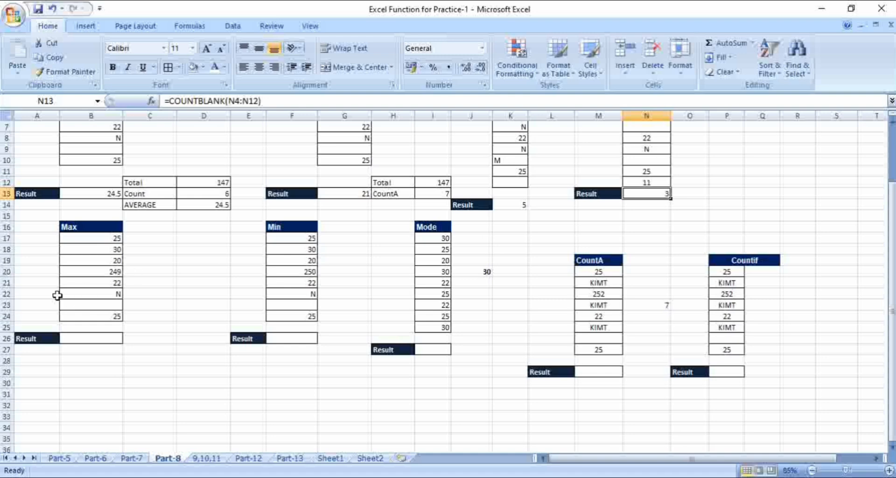
key("Left")
key("Left")
key("Left")
key("Left")
key("Left")
key("Left")
key("Left")
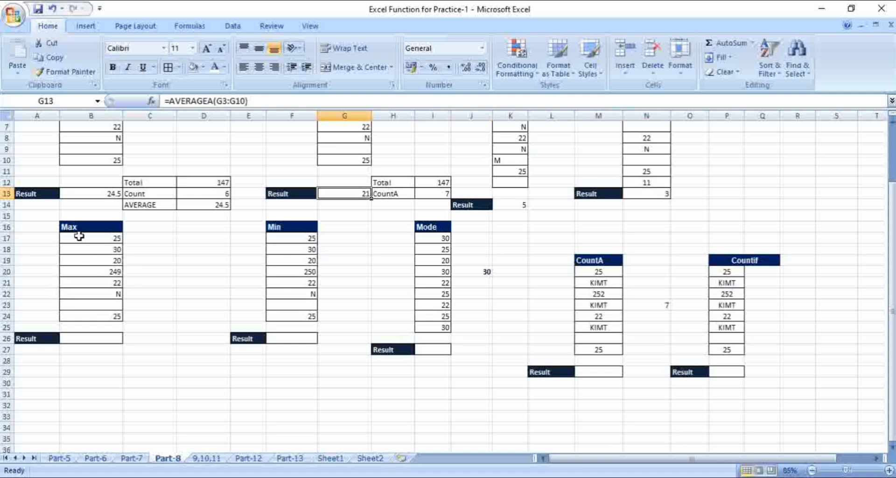
key("Left")
key("Left")
key("Left")
key("Left")
key("Left")
key("Left")
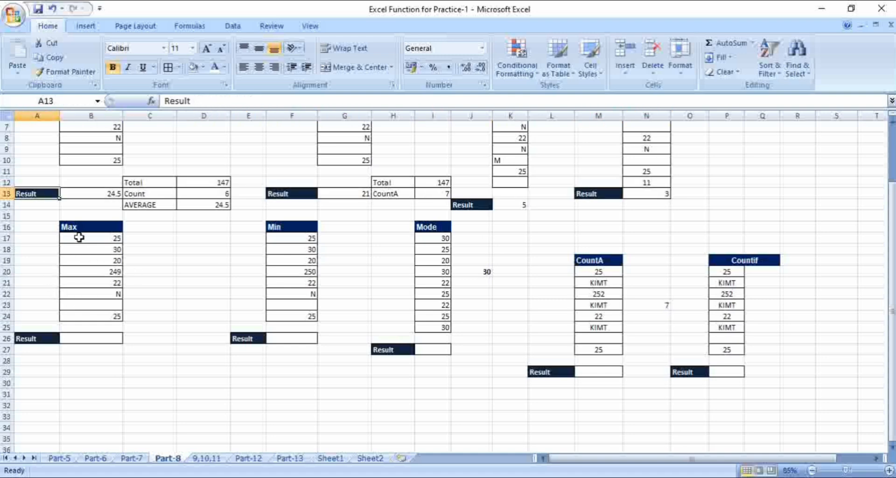
key("Down")
key("Down")
key("Down")
key("Down")
key("Down")
key("Down")
key("Down")
key("Down")
key("Down")
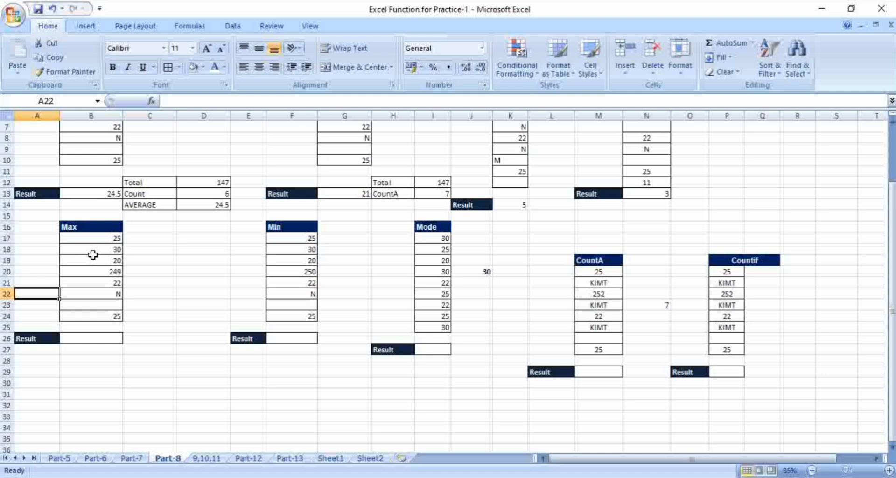
left_click(95, 337)
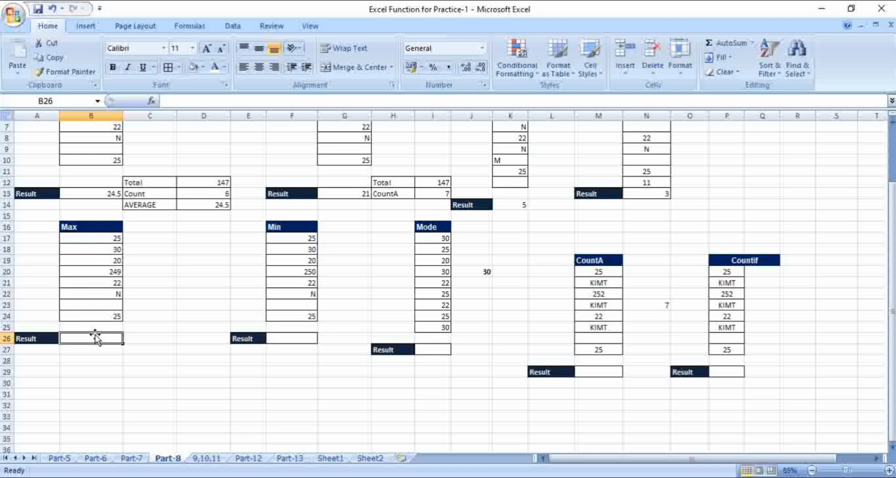
type("=")
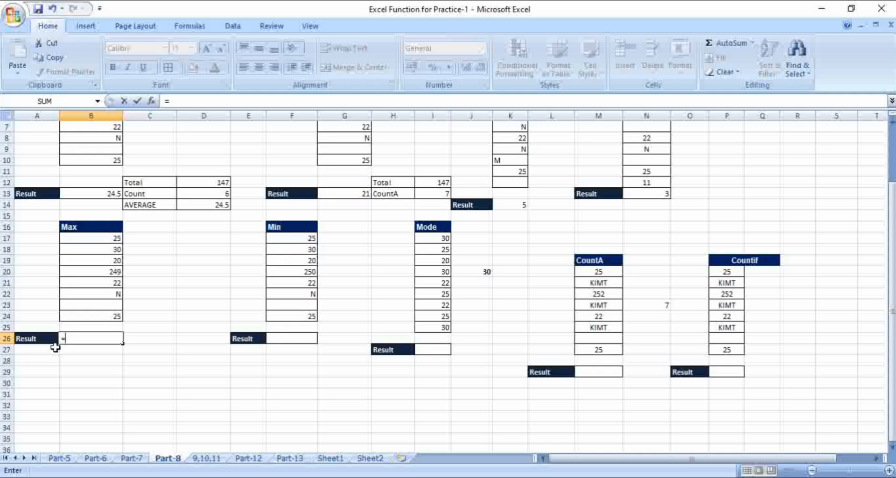
type("ma")
key("super+plus")
type("x")
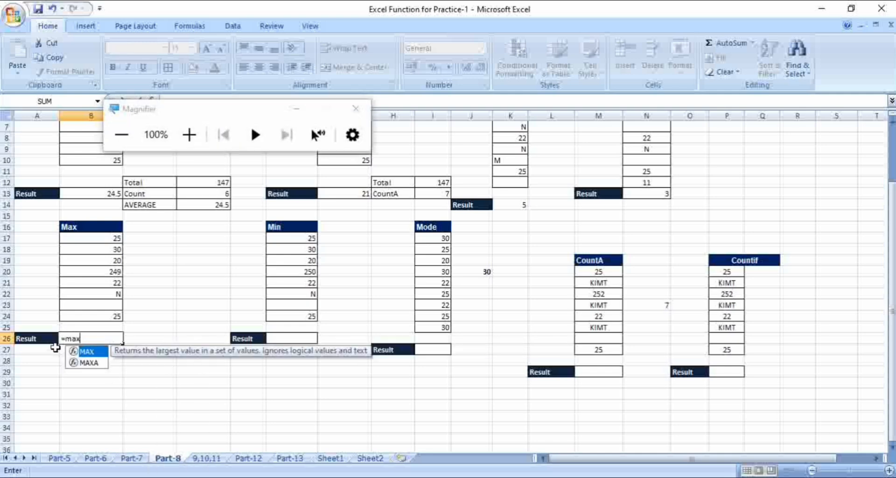
key("Tab")
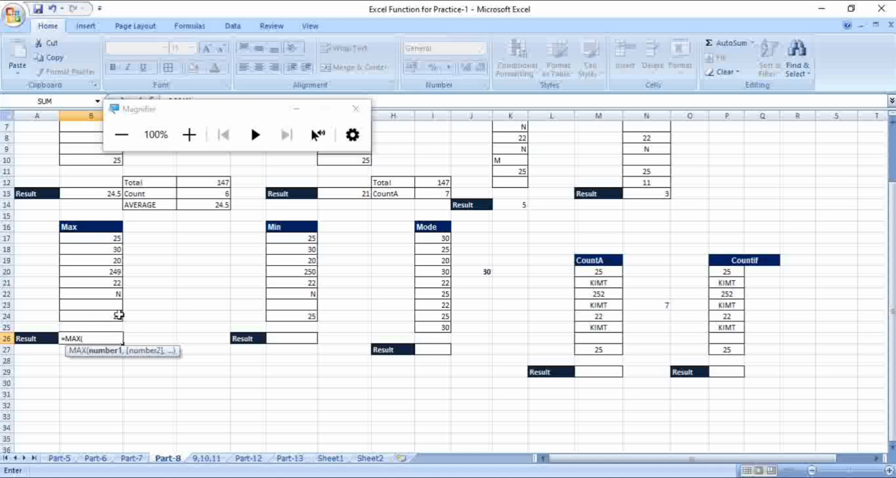
left_click_drag(96, 238, 95, 314)
key("Return")
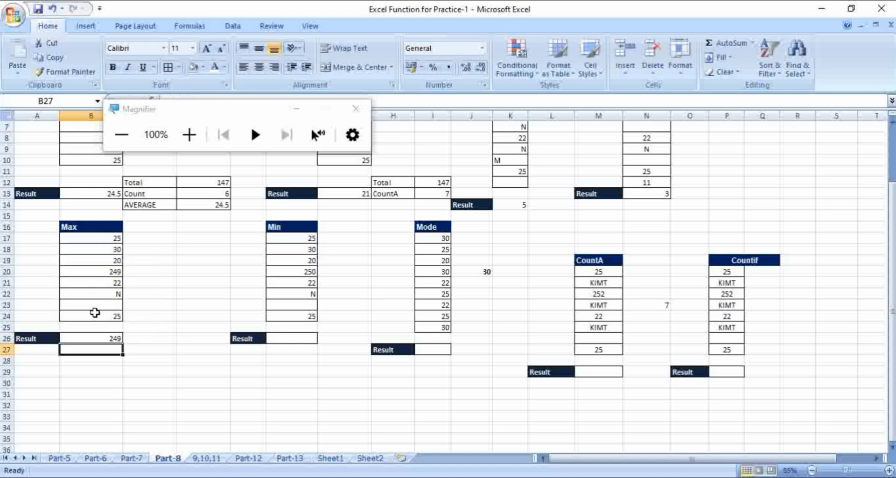
Magnify the screen and compare the MAX result in B26 with the values listed in the Max table
left_click(83, 337)
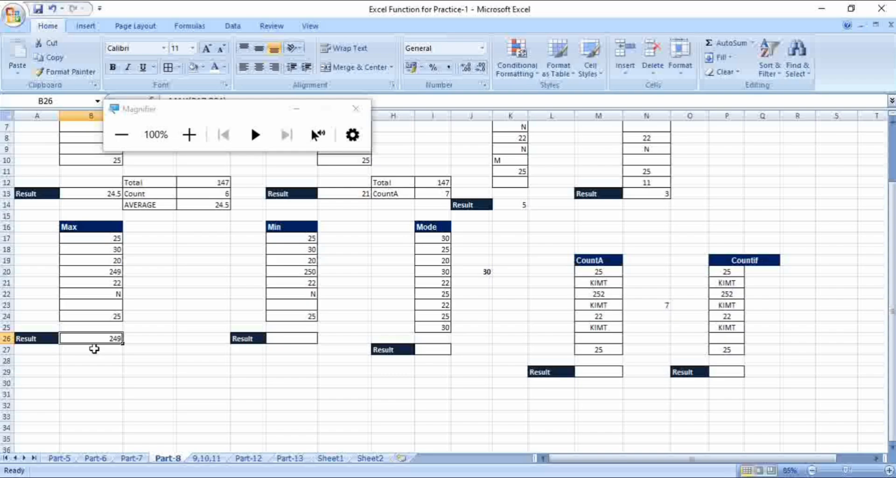
key("super+plus")
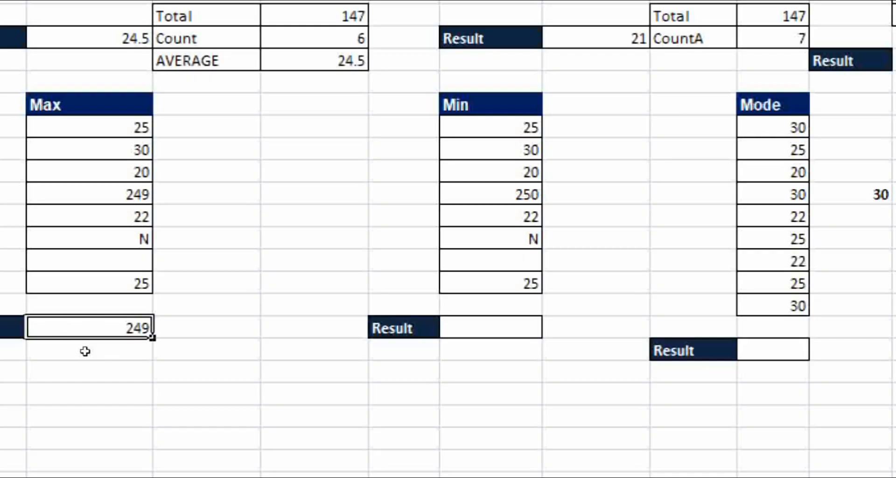
key("Up")
key("Up")
key("Up")
key("Up")
key("Up")
key("Up")
key("Up")
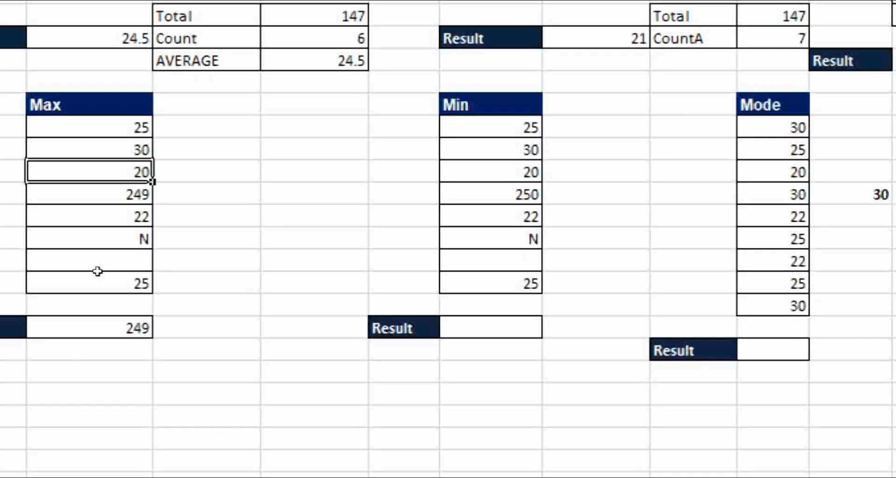
key("Down")
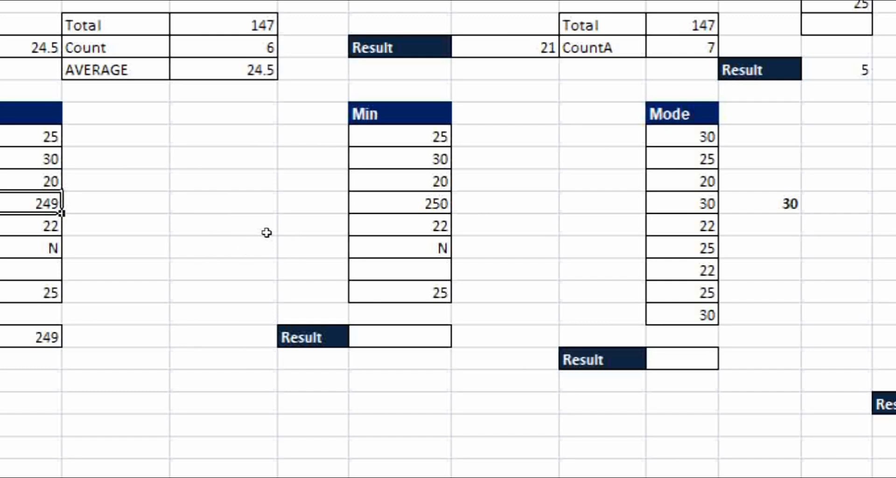
Find the smallest value in F17:F24 with the MIN function in cell F26, the Min table's result cell
left_click(400, 337)
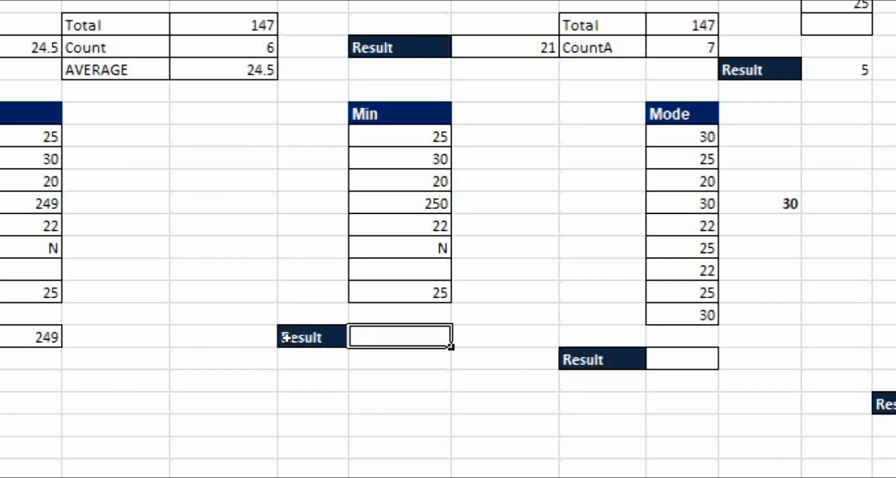
type("=min")
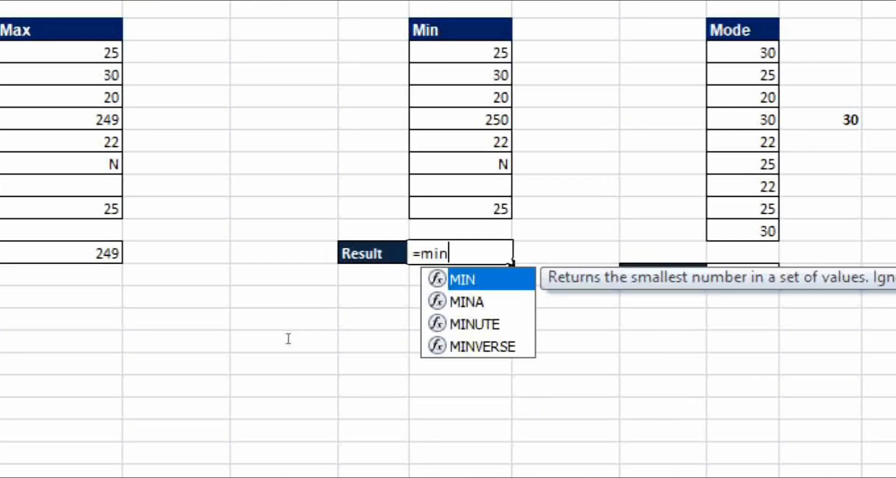
key("Tab")
left_click_drag(453, 53, 453, 208)
key("Return")
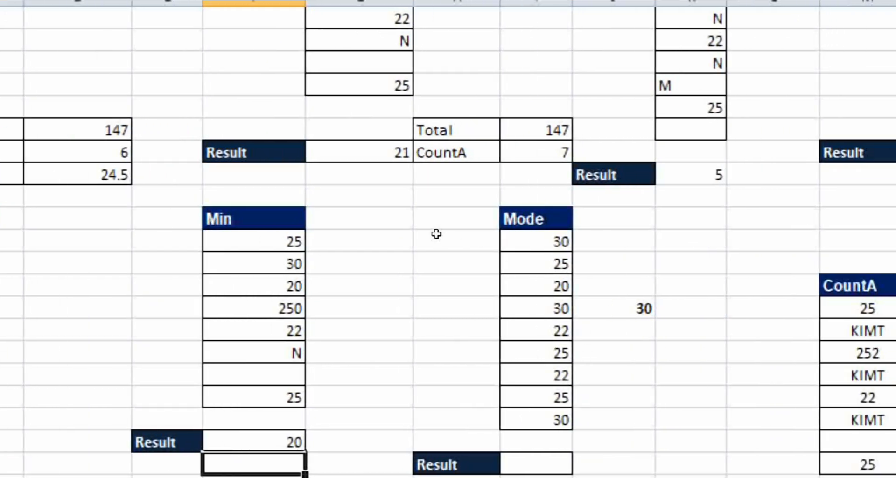
Select the Mode table's values in I17:I25 to examine which numbers repeat
left_click(536, 242)
key("shift+Down")
key("shift+Down")
key("shift+Down")
key("shift+Down")
key("shift+Down")
key("shift+Down")
key("shift+Down")
key("shift+Down")
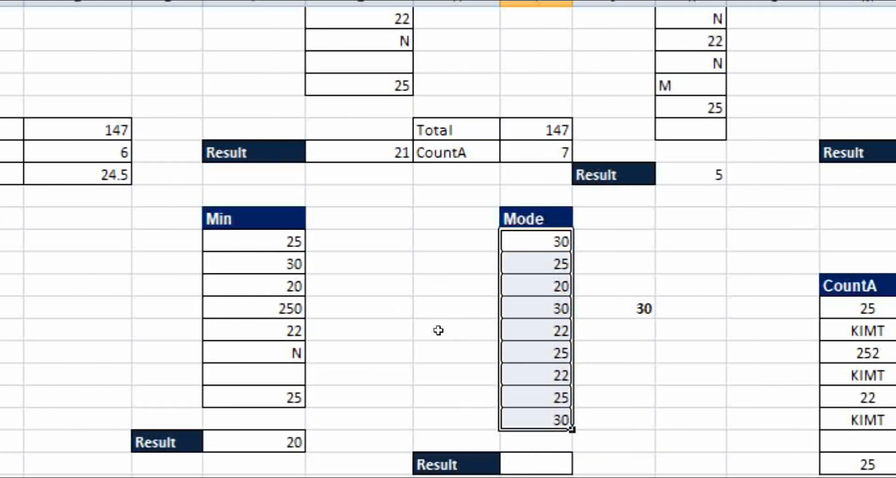
Find the most frequent value in I17:I25 with the MODE function in cell I27, the Mode table's result cell
left_click(537, 464)
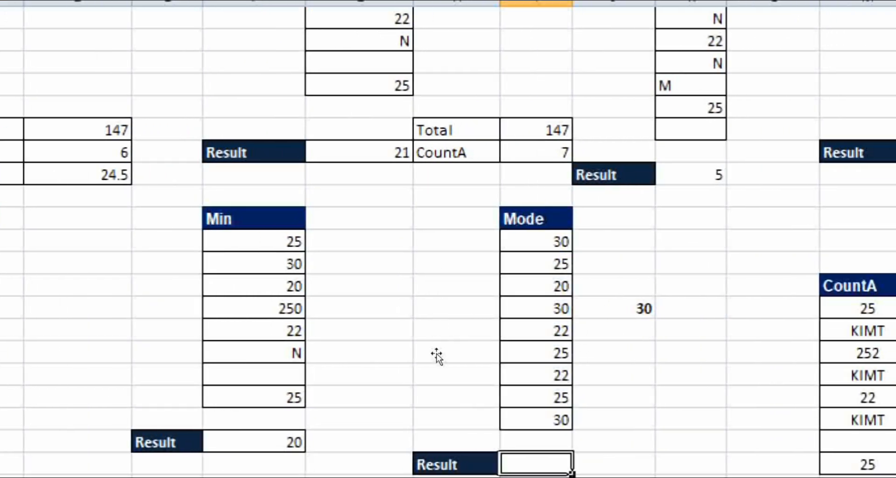
type("=")
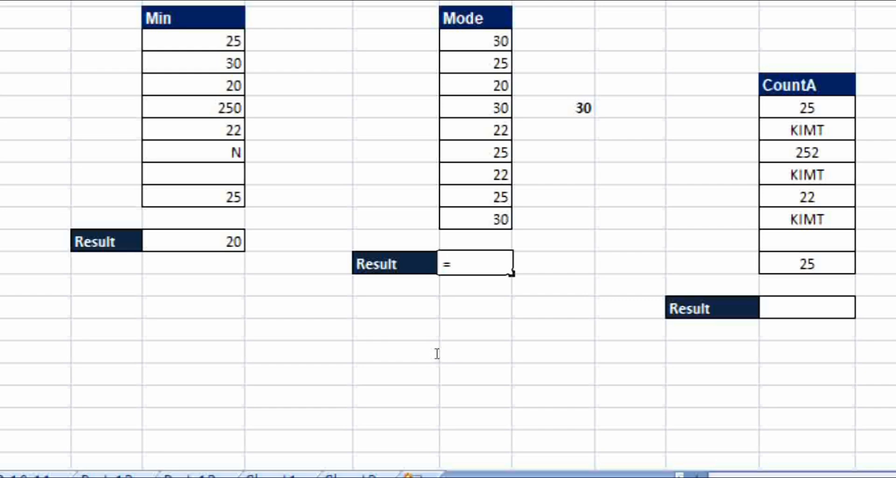
type("mode")
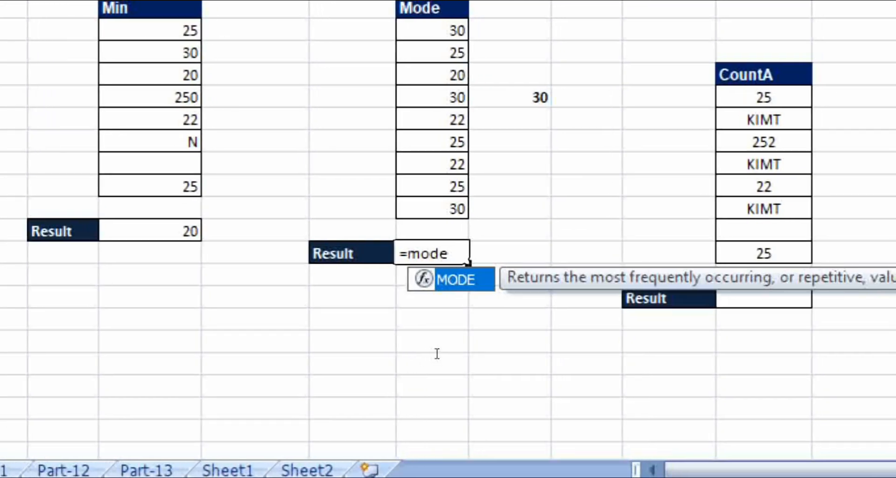
key("Tab")
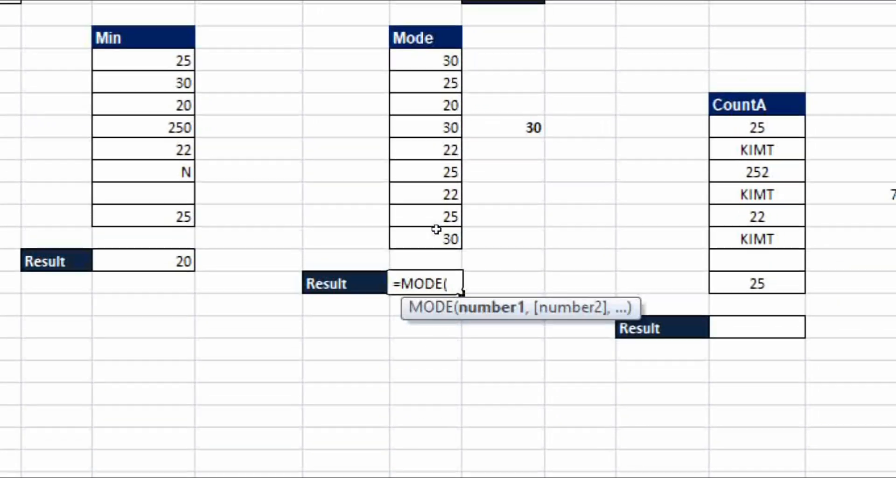
left_click_drag(432, 30, 432, 187)
left_click_drag(434, 314, 432, 318)
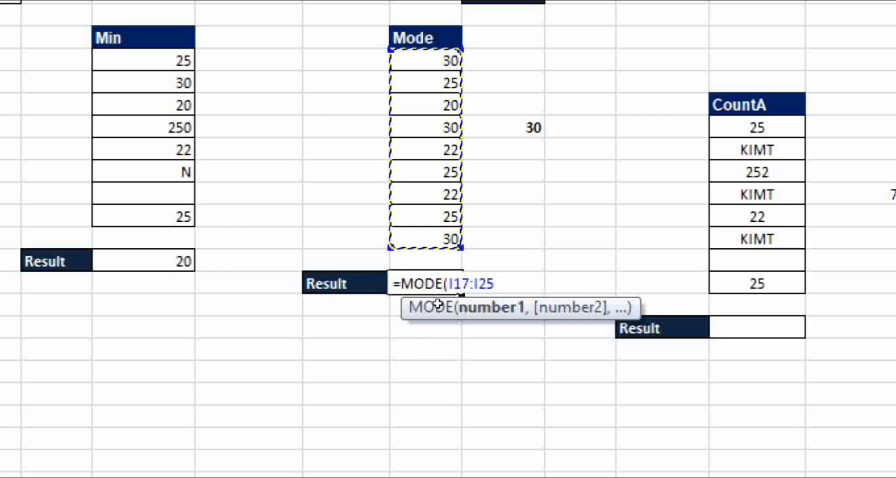
type(")")
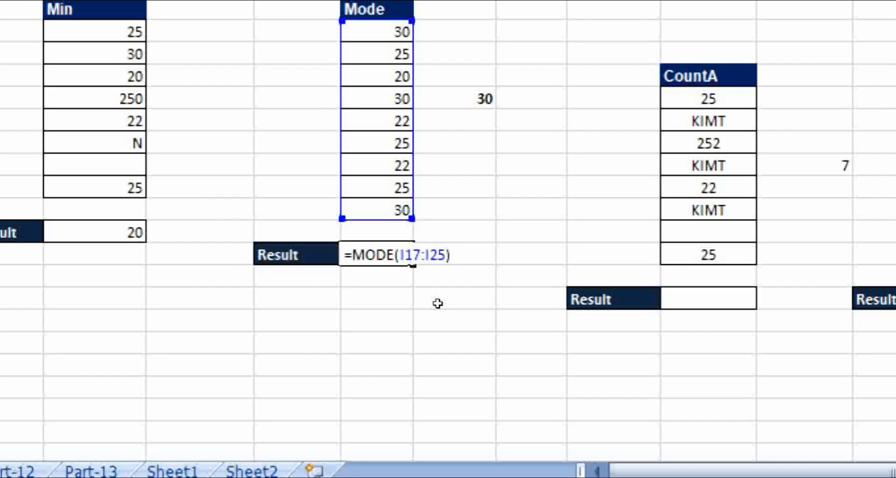
key("Return")
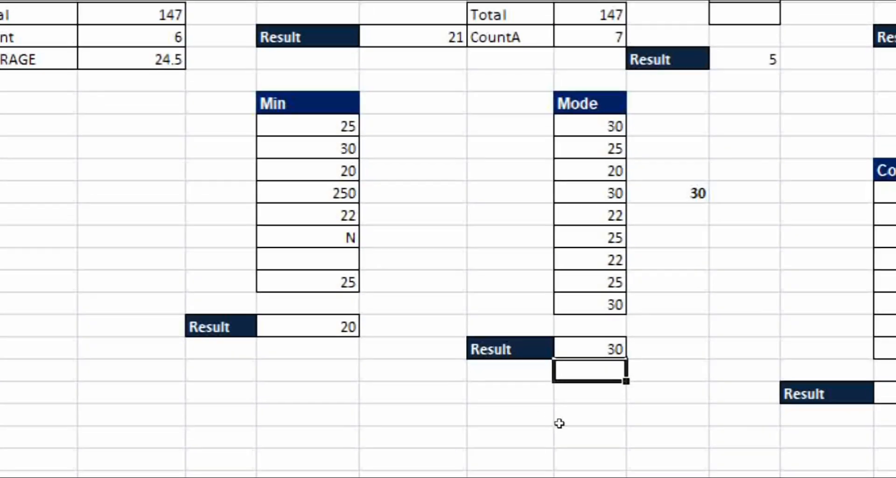
key("Up")
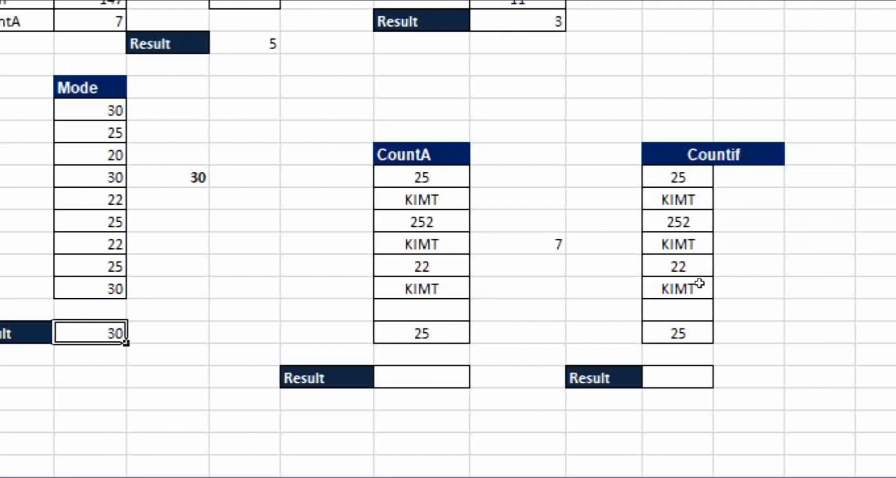
Count the non-empty cells in M20:M27 with the COUNTA function in cell M29, the CountA table's result cell
left_click_drag(421, 175, 421, 333)
left_click(421, 377)
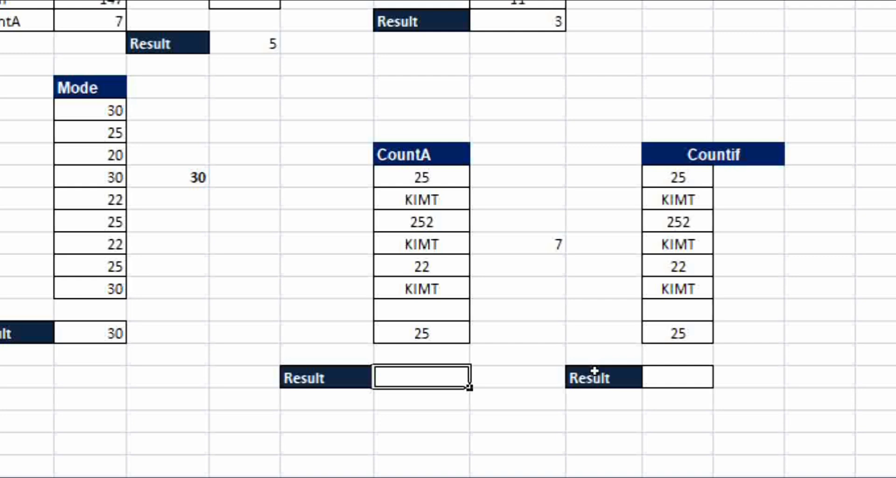
type("=v")
key("BackSpace")
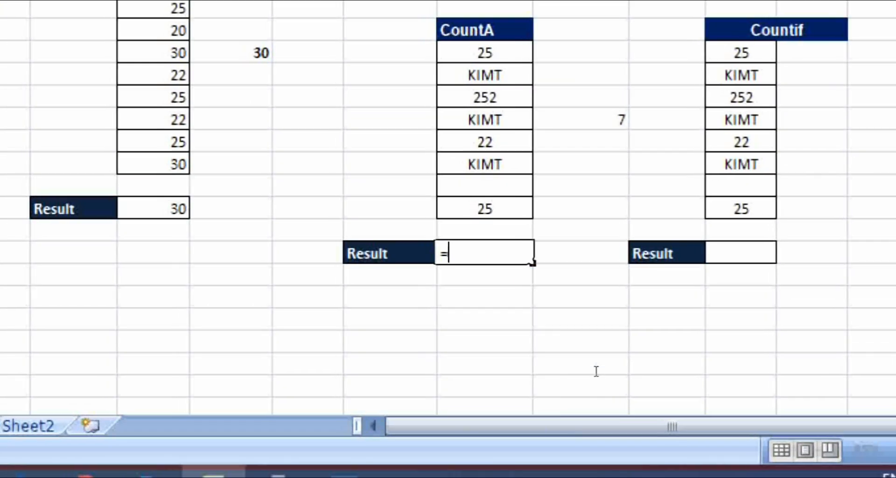
type("coub")
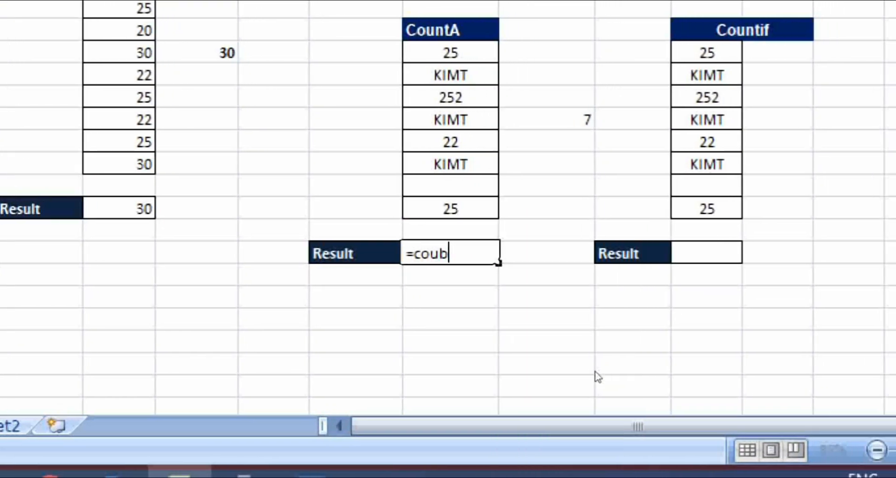
key("BackSpace")
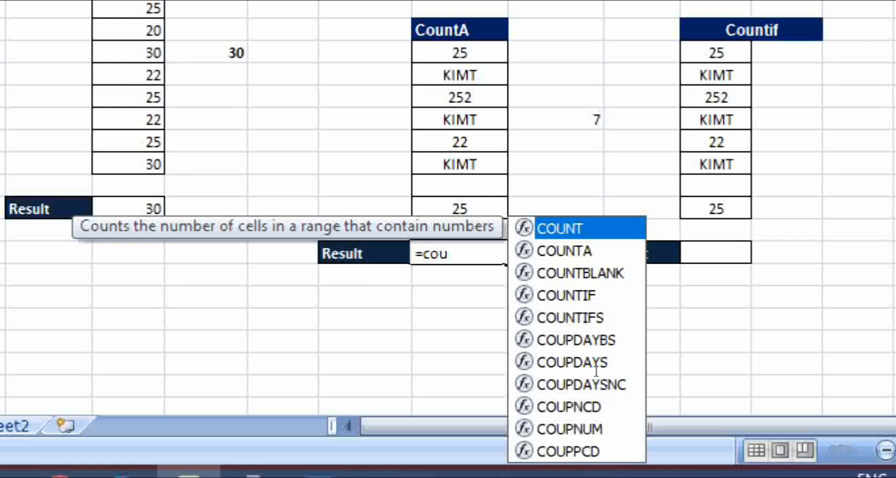
key("Down")
key("Tab")
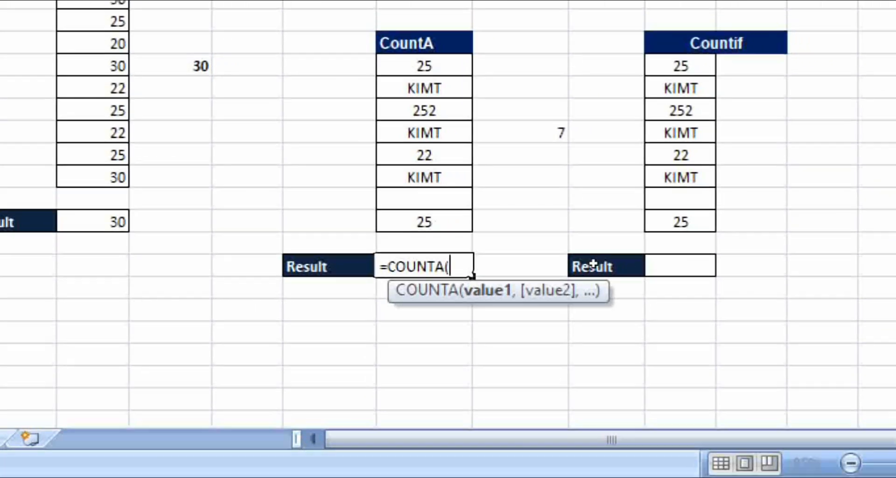
left_click_drag(424, 64, 424, 223)
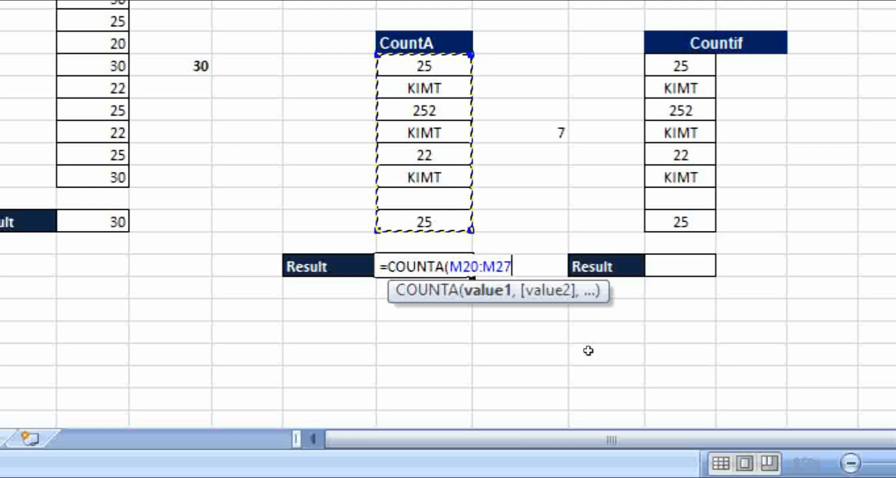
key("Return")
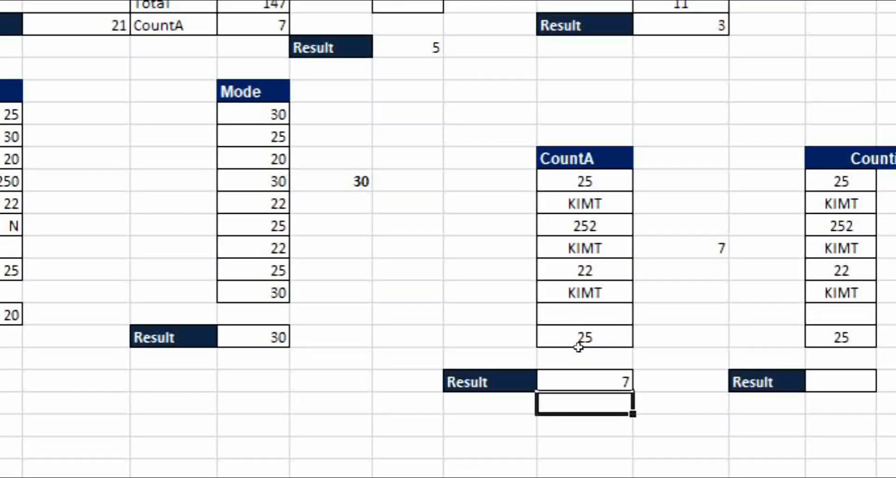
Count the cells containing "kimt" in P20:P27 with the COUNTIF function in cell P29, the Countif table's result cell
left_click_drag(841, 181, 841, 293)
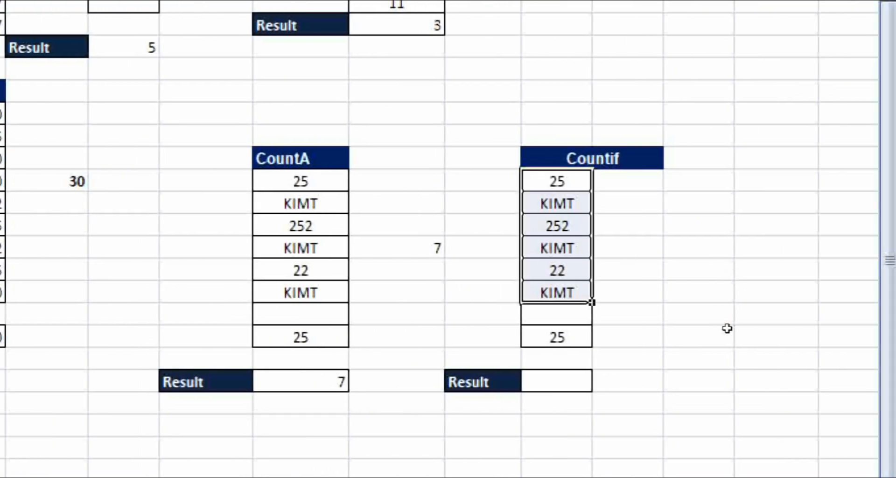
left_click_drag(556, 293, 557, 337)
left_click(557, 382)
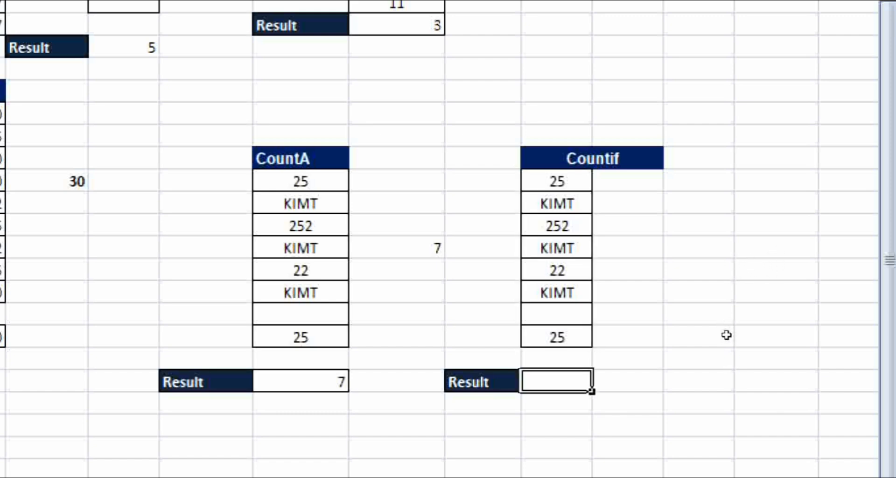
type("=")
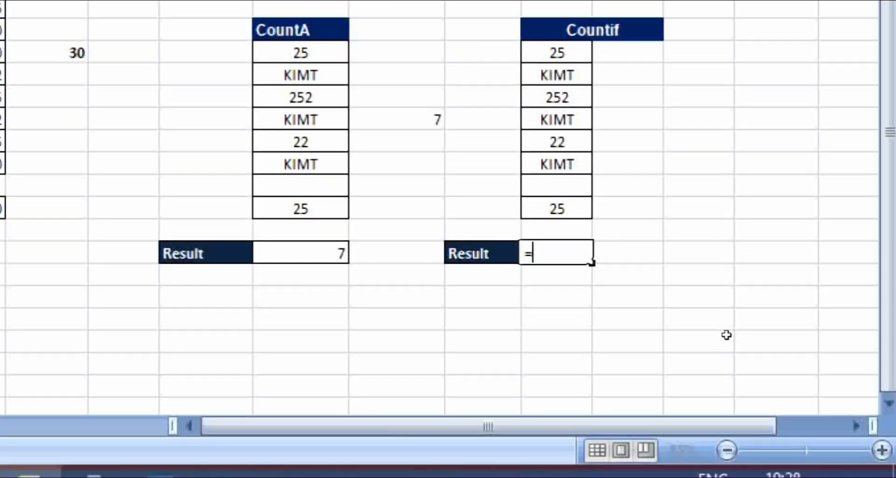
type("coun")
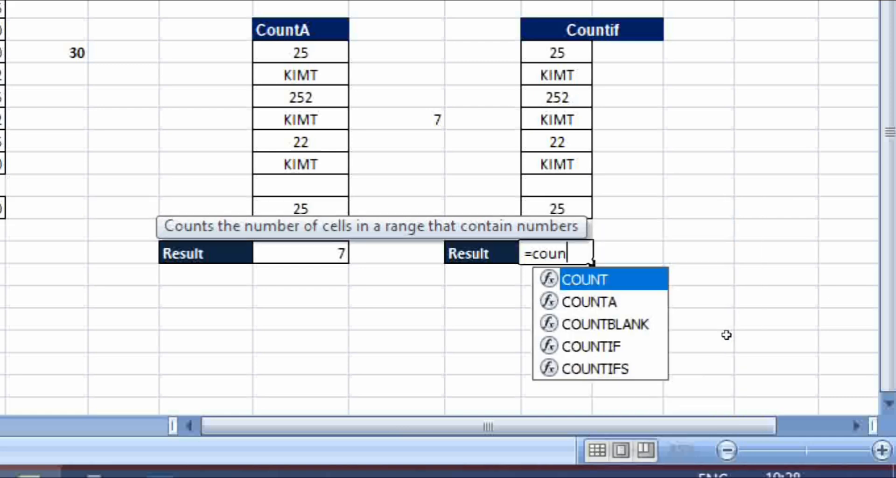
type("tif")
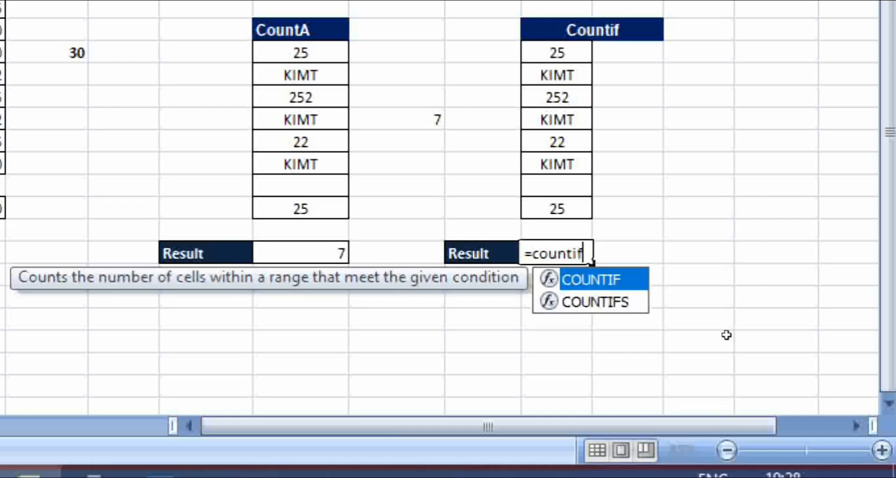
key("Tab")
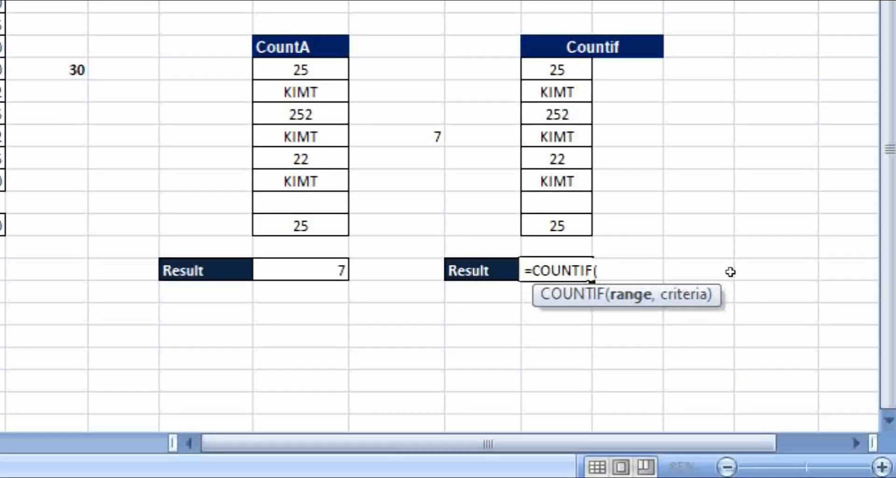
left_click_drag(556, 69, 557, 226)
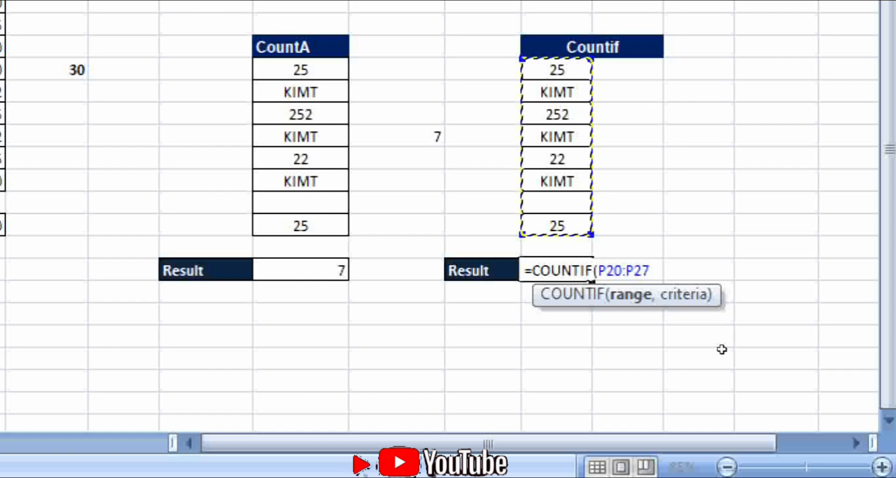
type(",")
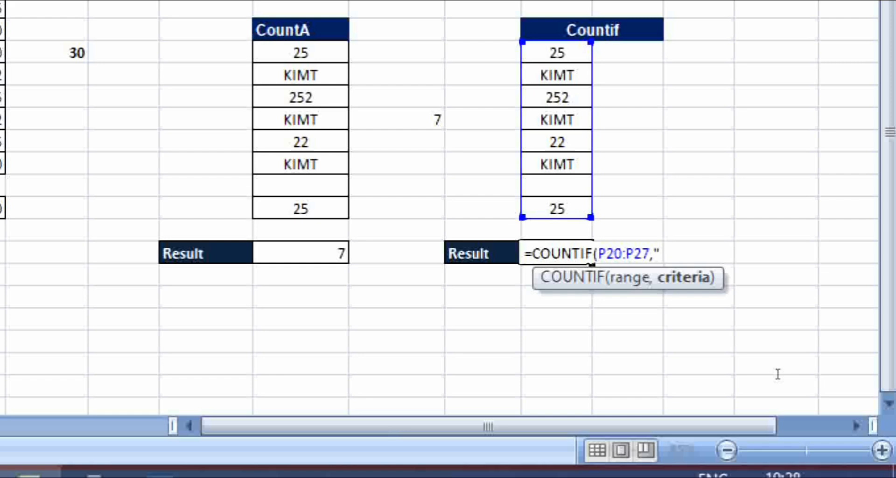
type("kimt\"")
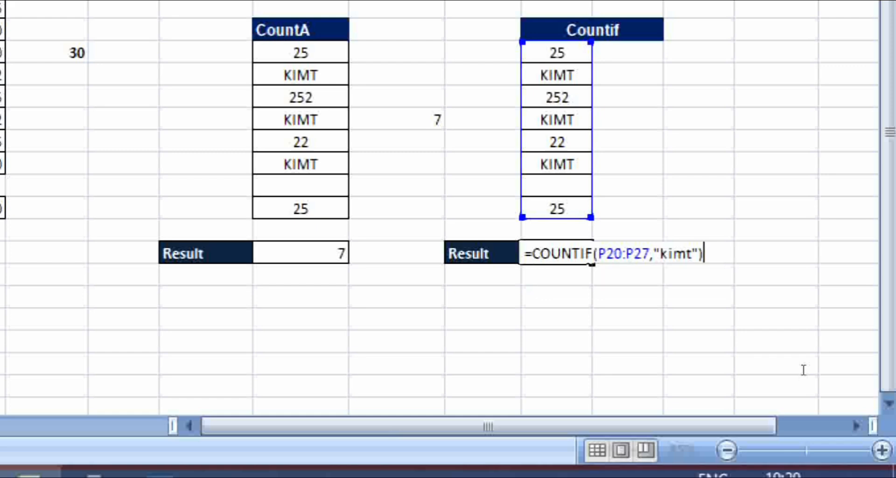
key("Return")
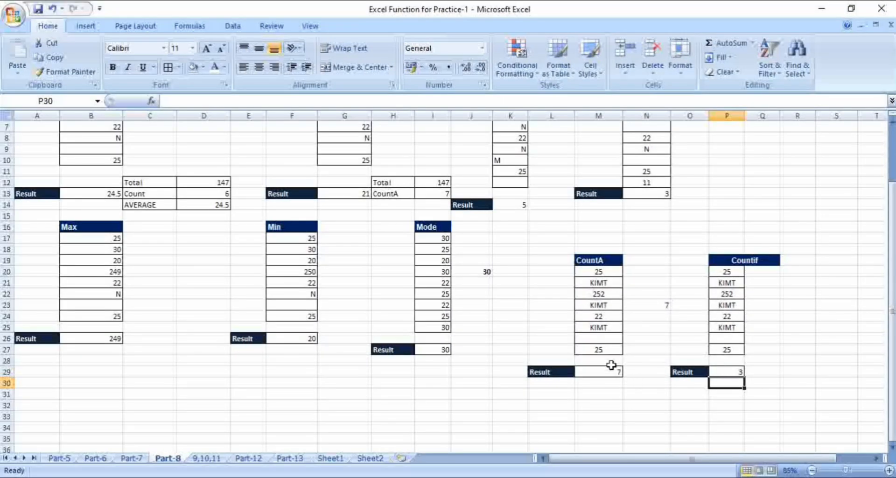
scroll(571, 315, "up", 2)
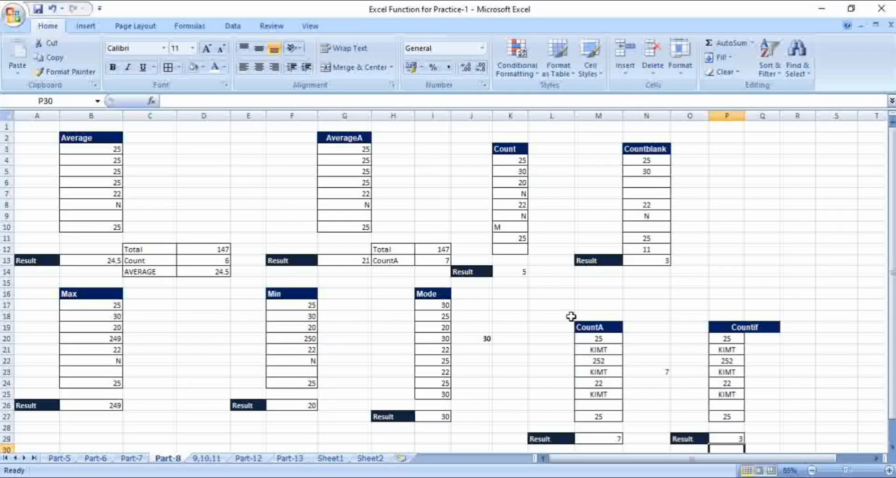